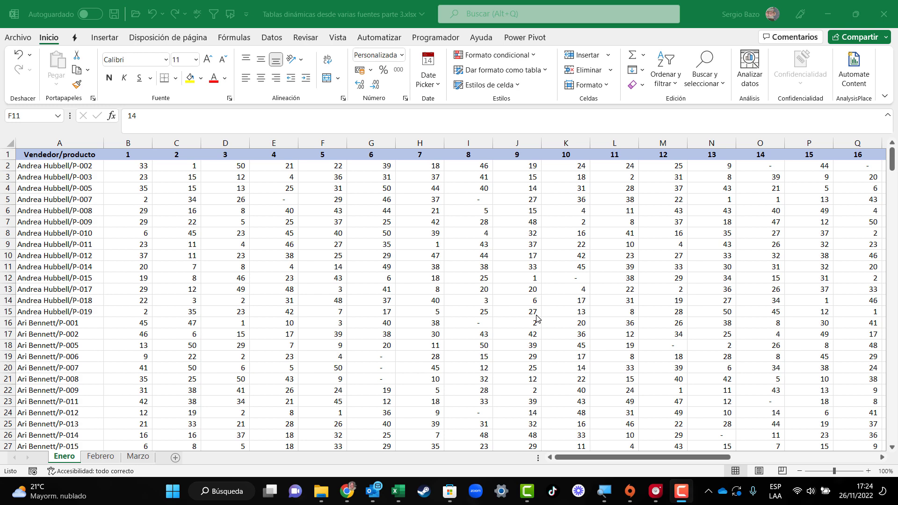
Look through the Febrero and Marzo sheets' data, then return to the Enero sheet.
{"action": "left_click", "coordinate": [100, 456]}
{"action": "left_click", "coordinate": [64, 457]}
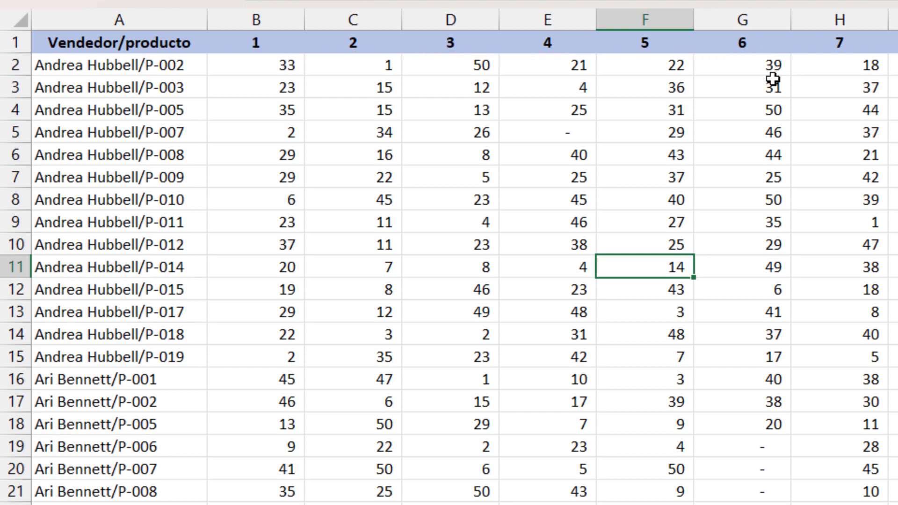
{"action": "left_click", "coordinate": [762, 104]}
{"action": "key", "text": "Right"}
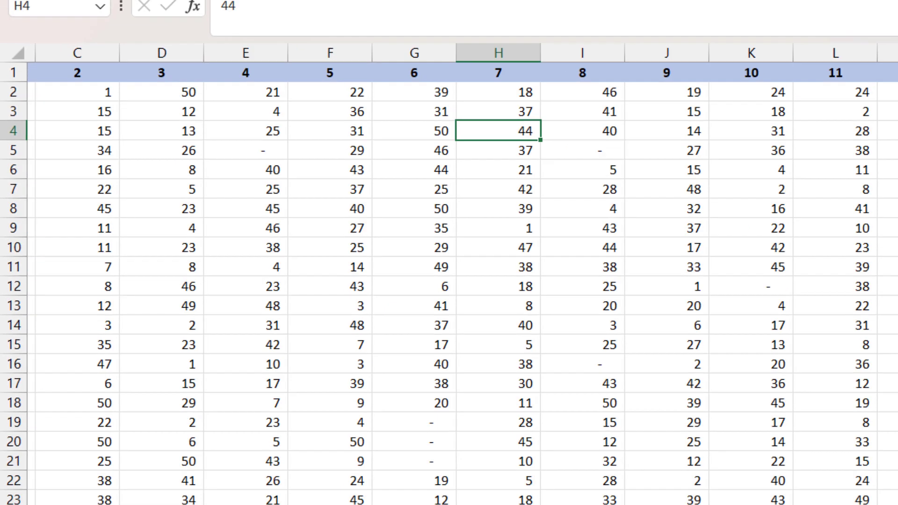
{"action": "scroll", "coordinate": [449, 281], "scroll_direction": "right", "scroll_amount": 5}
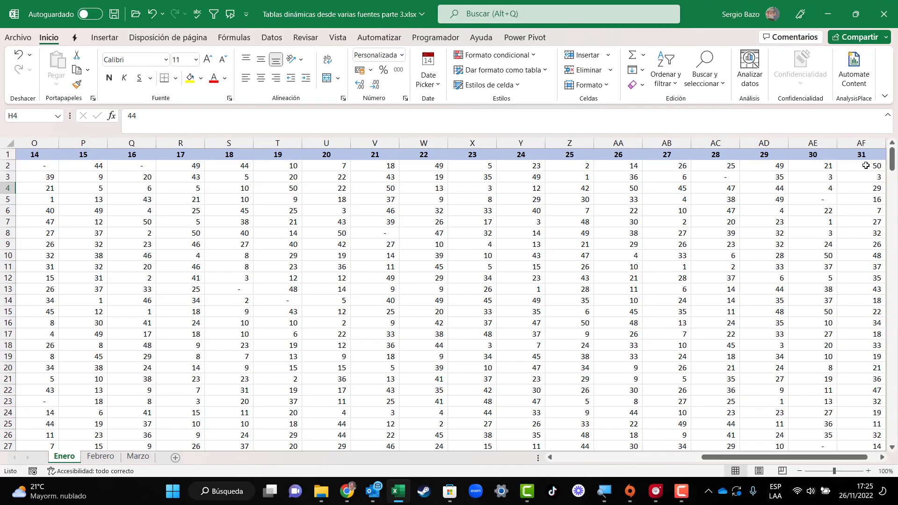
{"action": "left_click", "coordinate": [107, 457]}
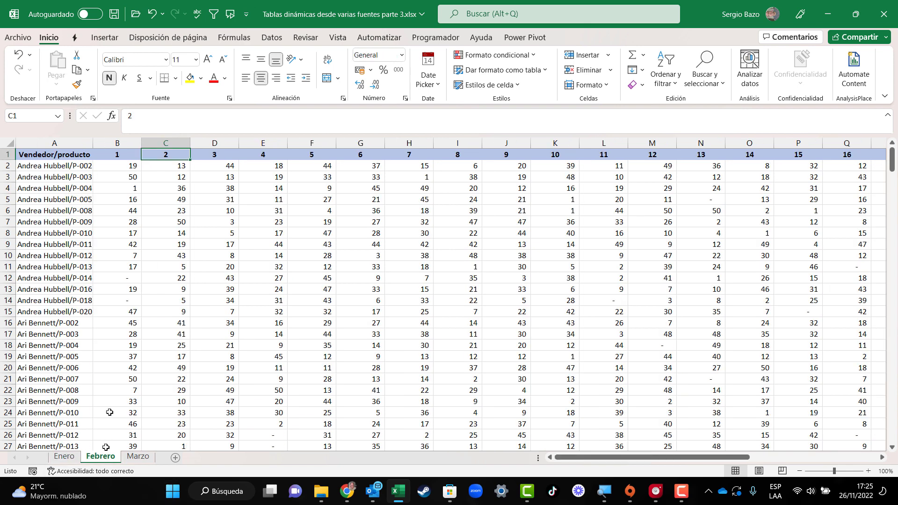
{"action": "left_click_drag", "start_coordinate": [609, 461], "coordinate": [738, 461]}
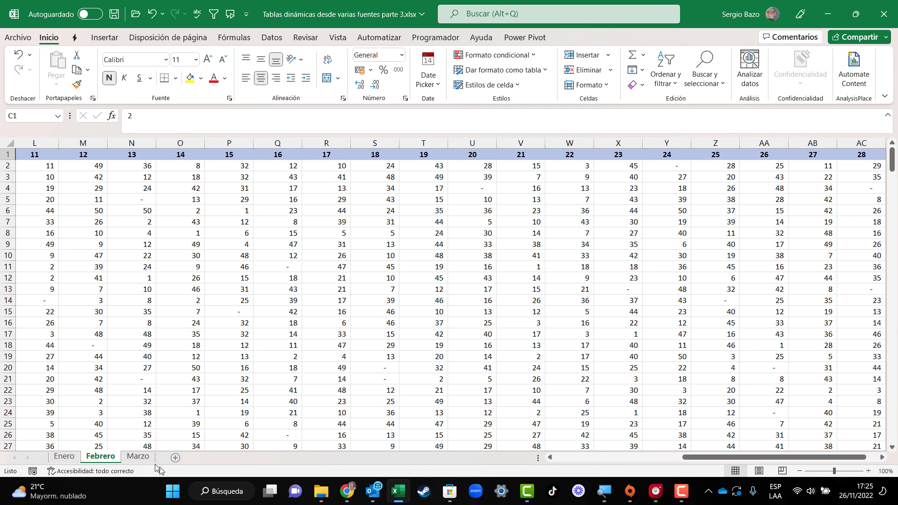
{"action": "left_click", "coordinate": [138, 457]}
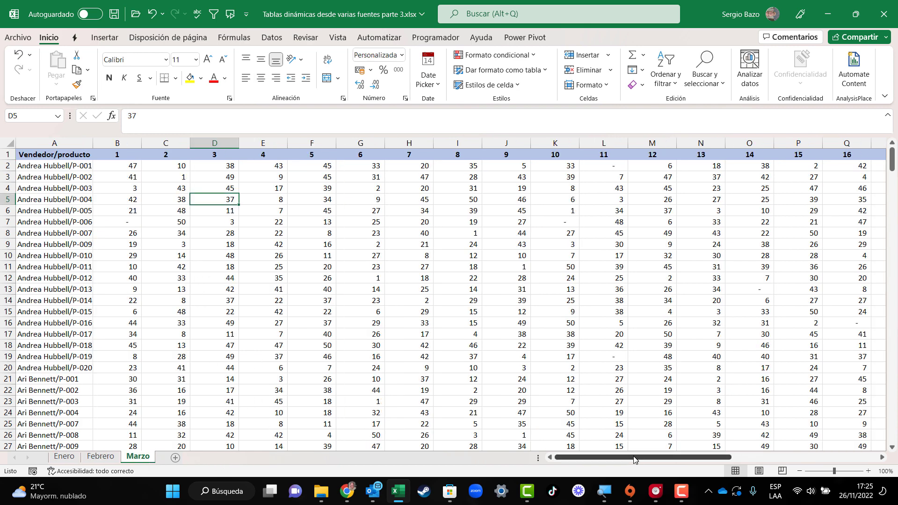
{"action": "left_click_drag", "start_coordinate": [638, 458], "coordinate": [795, 459]}
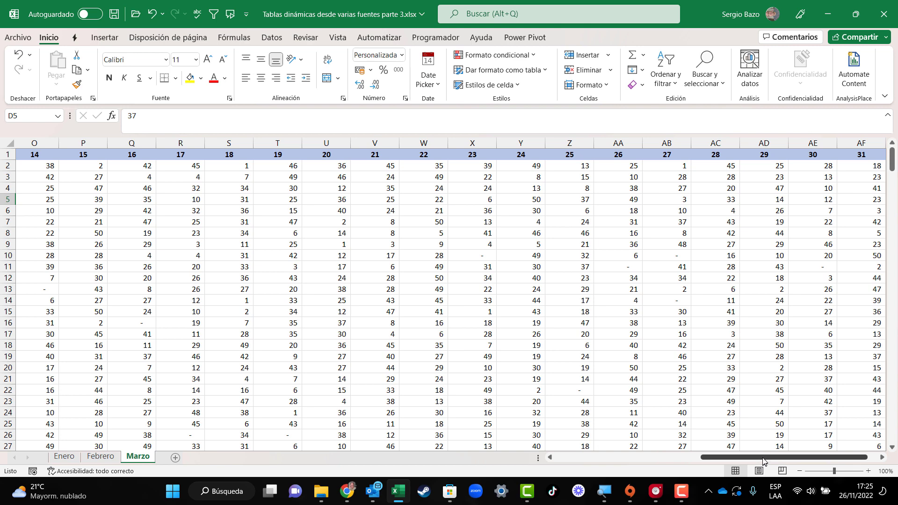
{"action": "left_click_drag", "start_coordinate": [763, 457], "coordinate": [557, 460]}
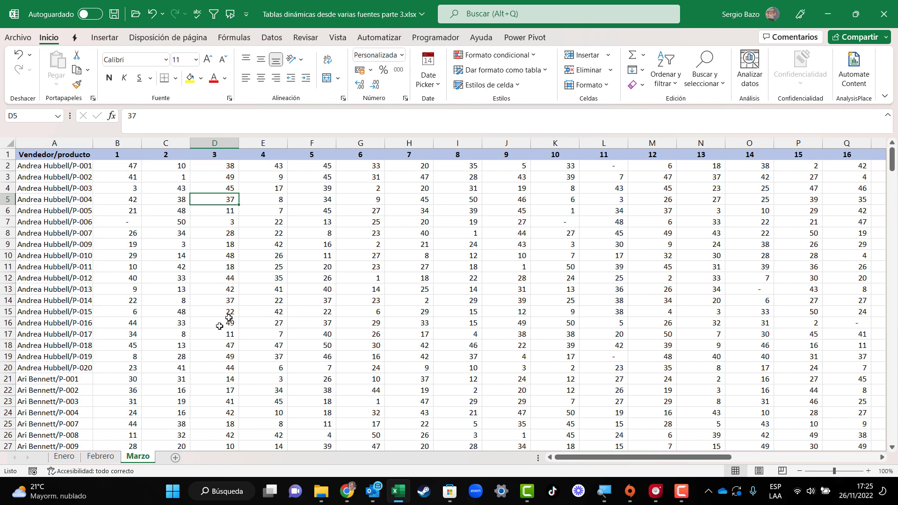
{"action": "left_click", "coordinate": [66, 457]}
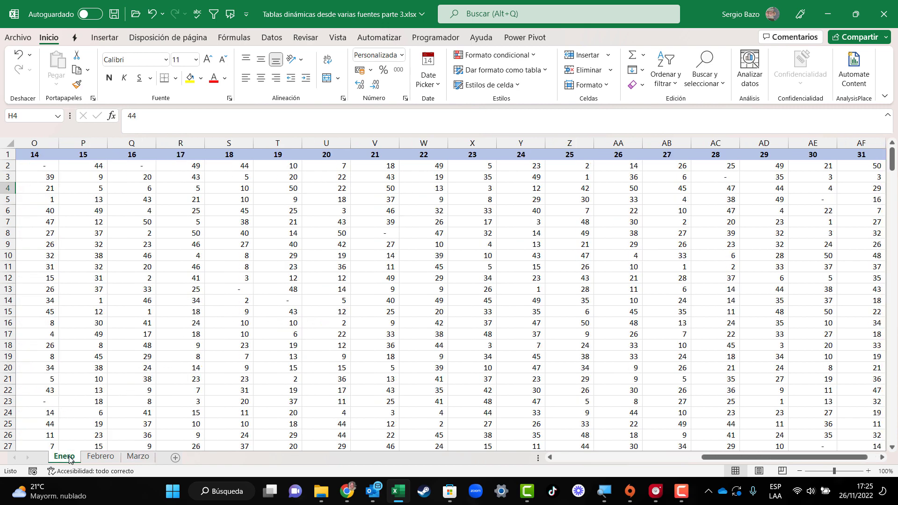
{"action": "left_click", "coordinate": [565, 458]}
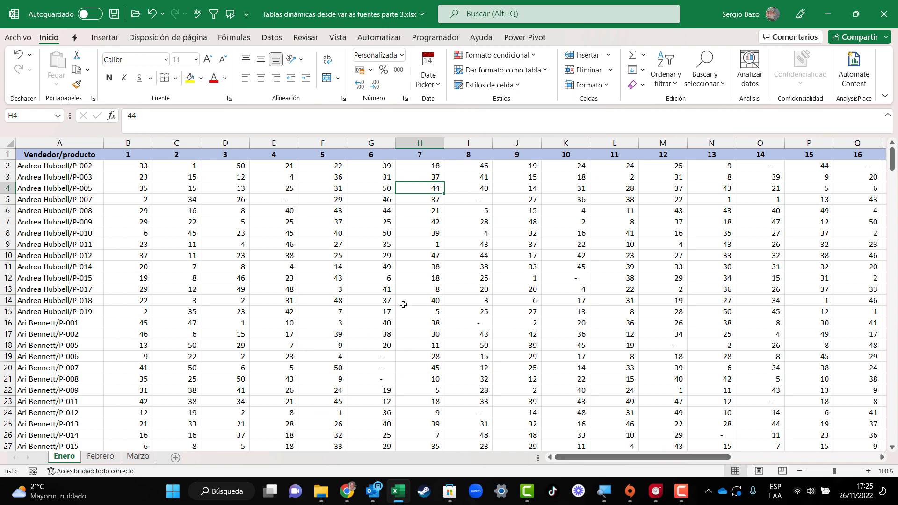
Format Enero's data as a light grey banded table with headers named Enero, then go to Febrero.
{"action": "left_click", "coordinate": [382, 311]}
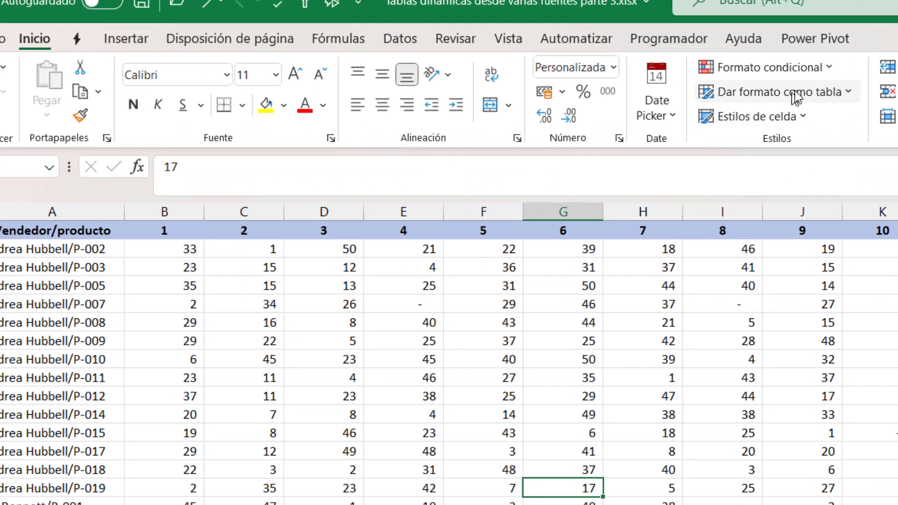
{"action": "left_click", "coordinate": [797, 94]}
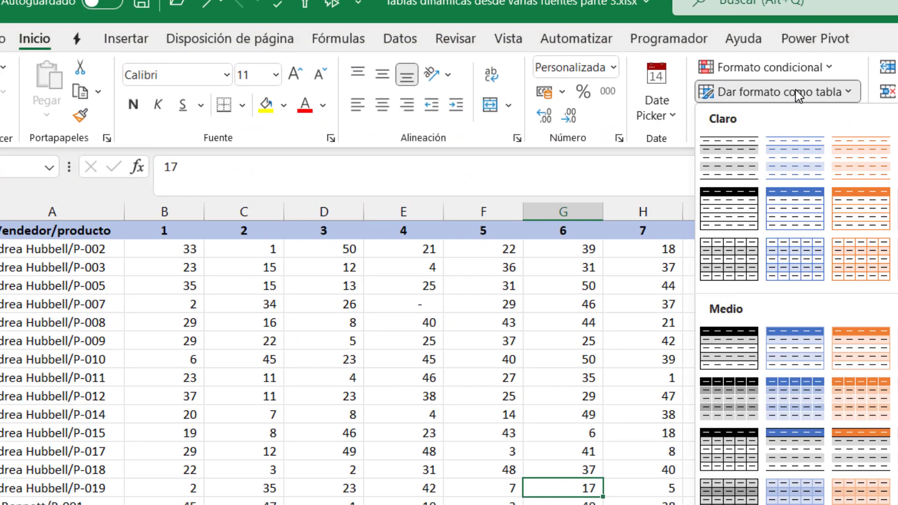
{"action": "left_click", "coordinate": [722, 155]}
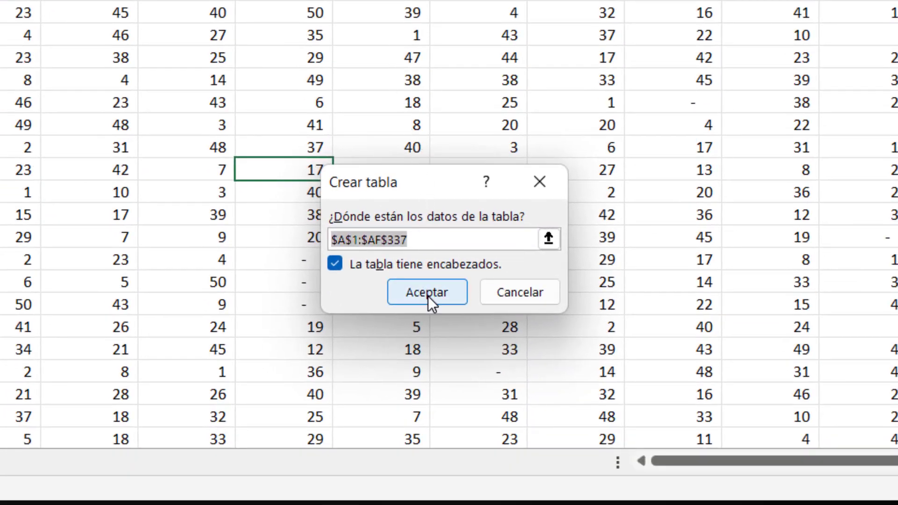
{"action": "left_click", "coordinate": [428, 296]}
{"action": "key", "text": "ctrl+Home"}
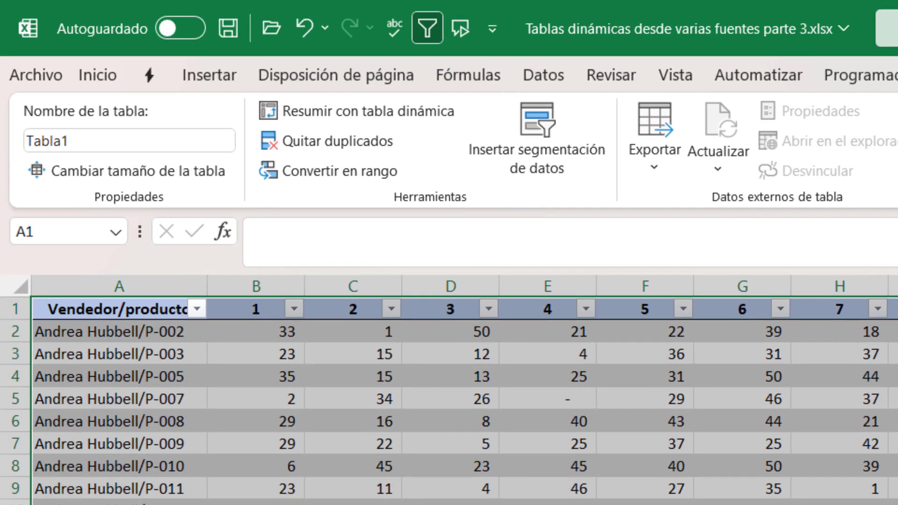
{"action": "left_click", "coordinate": [113, 142]}
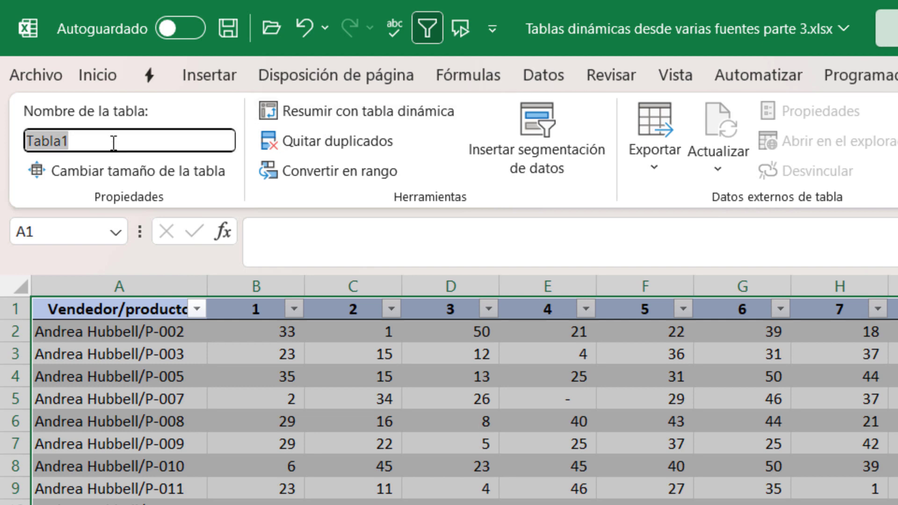
{"action": "type", "text": "Enero"}
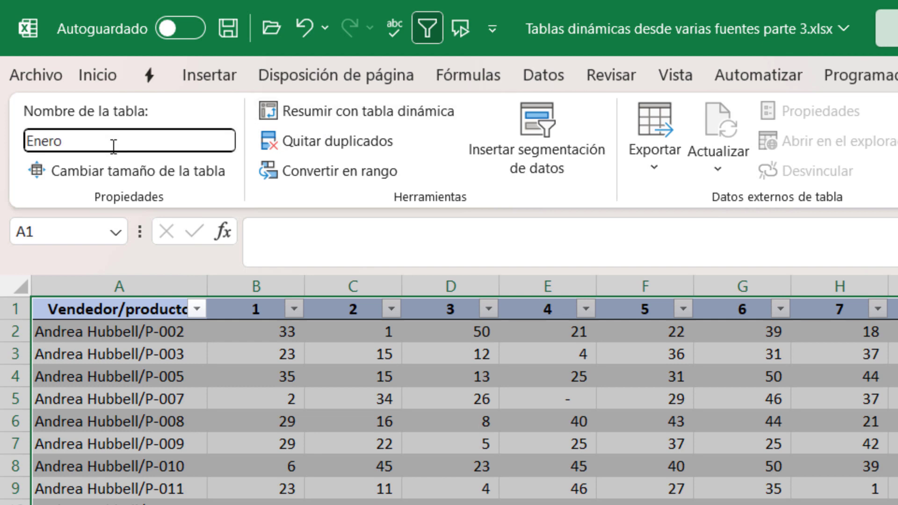
{"action": "key", "text": "Return"}
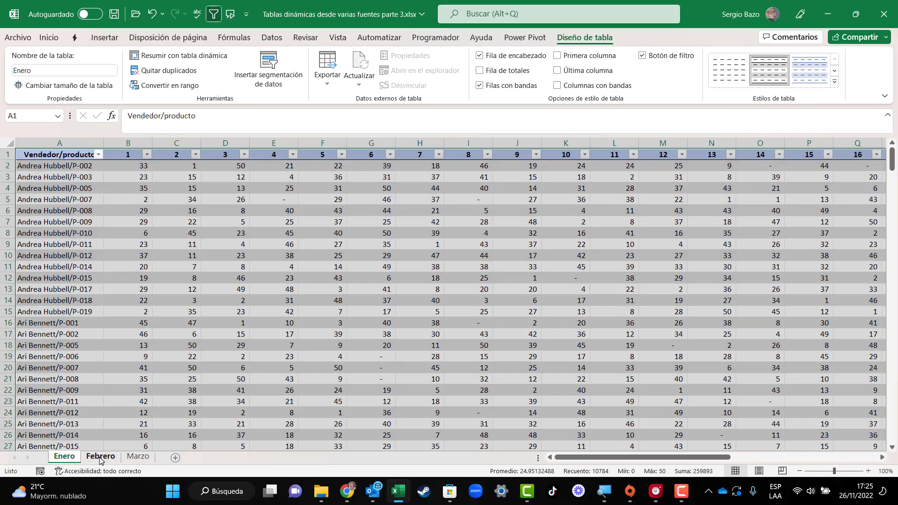
{"action": "left_click", "coordinate": [100, 457]}
{"action": "left_click", "coordinate": [327, 323]}
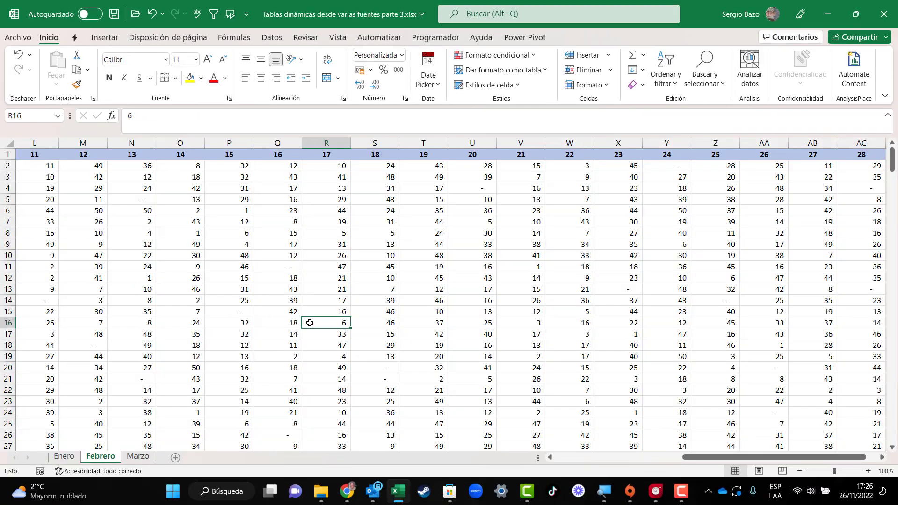
Format the Febrero sheet's data as a banded table with headers named Febrero.
{"action": "left_click", "coordinate": [503, 71]}
{"action": "left_click", "coordinate": [484, 111]}
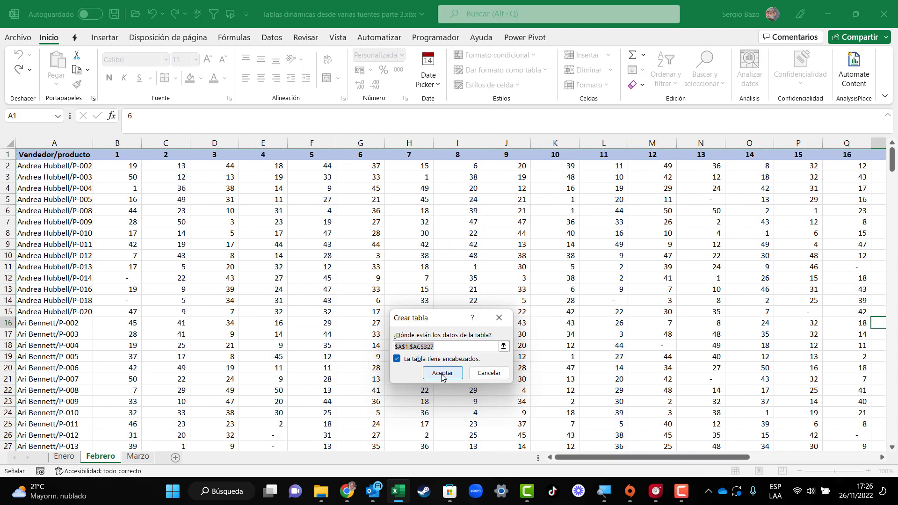
{"action": "left_click", "coordinate": [441, 371]}
{"action": "left_click", "coordinate": [54, 71]}
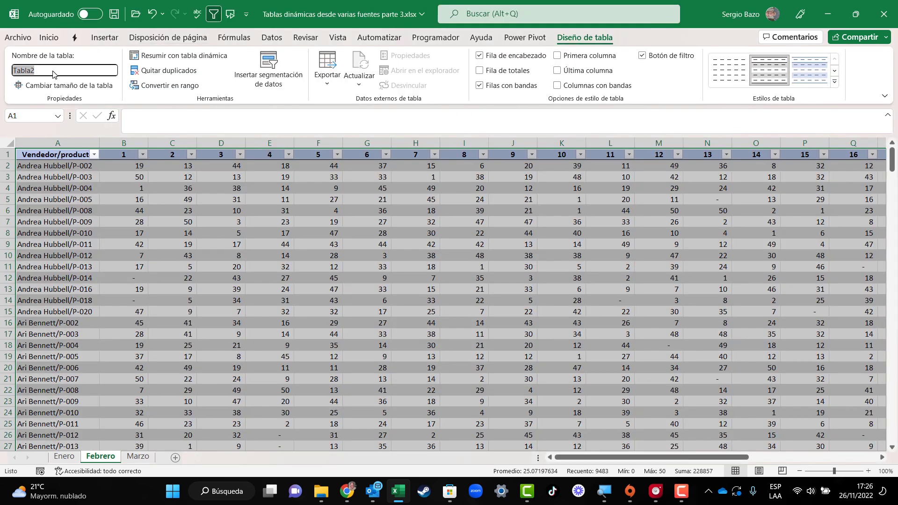
{"action": "type", "text": "Febrero"}
{"action": "key", "text": "Return"}
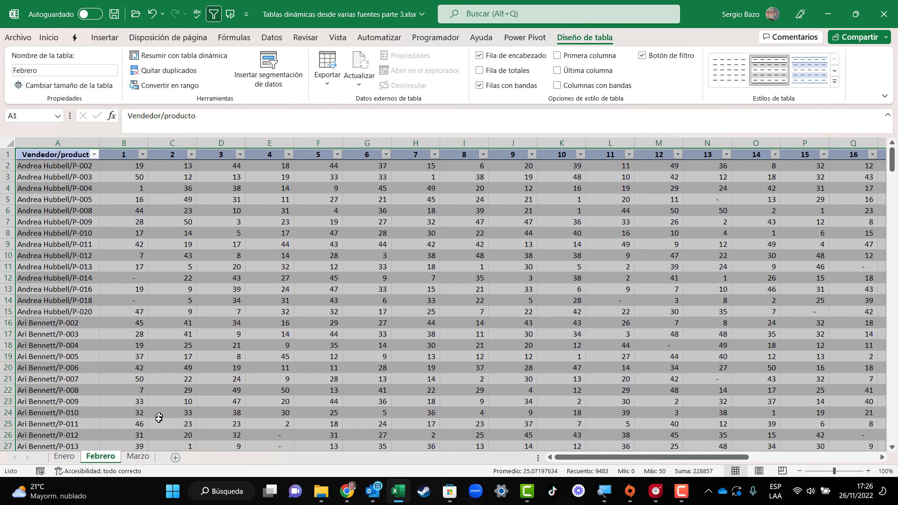
Make the Marzo sheet's data a banded table named Marzo and save the workbook.
{"action": "left_click", "coordinate": [138, 456]}
{"action": "left_click", "coordinate": [376, 324]}
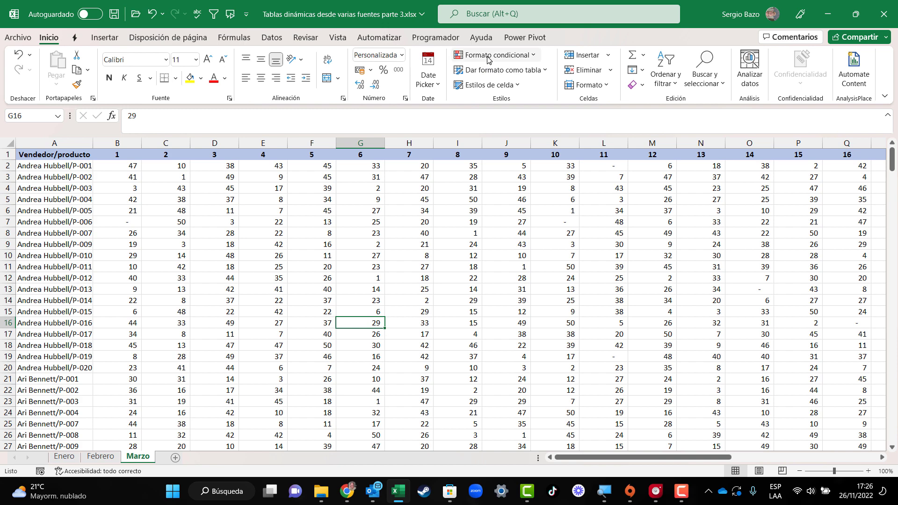
{"action": "left_click", "coordinate": [503, 69]}
{"action": "left_click", "coordinate": [482, 110]}
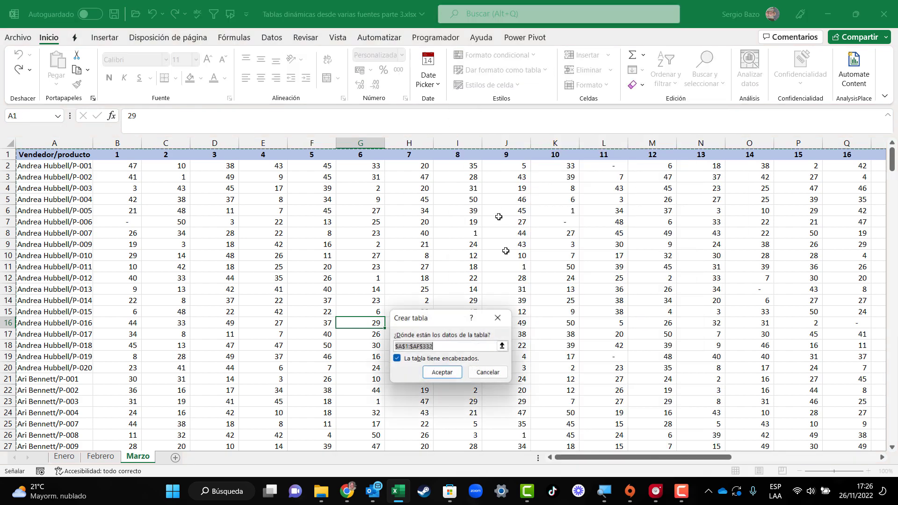
{"action": "left_click", "coordinate": [442, 372]}
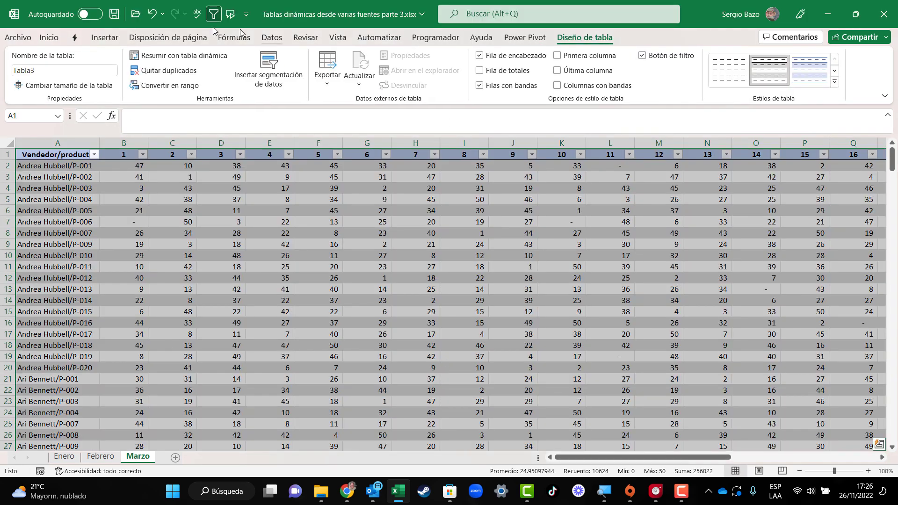
{"action": "left_click", "coordinate": [42, 72]}
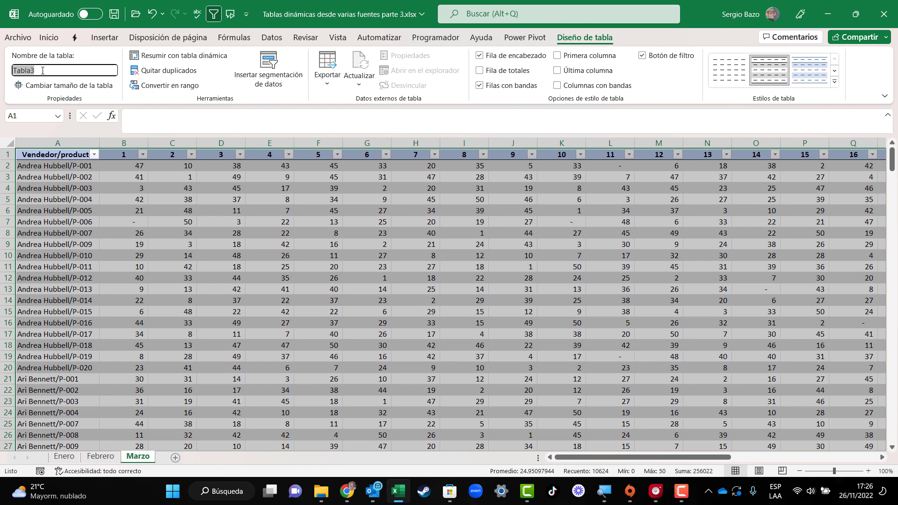
{"action": "type", "text": "Marzo"}
{"action": "key", "text": "Return"}
{"action": "left_click", "coordinate": [275, 187]}
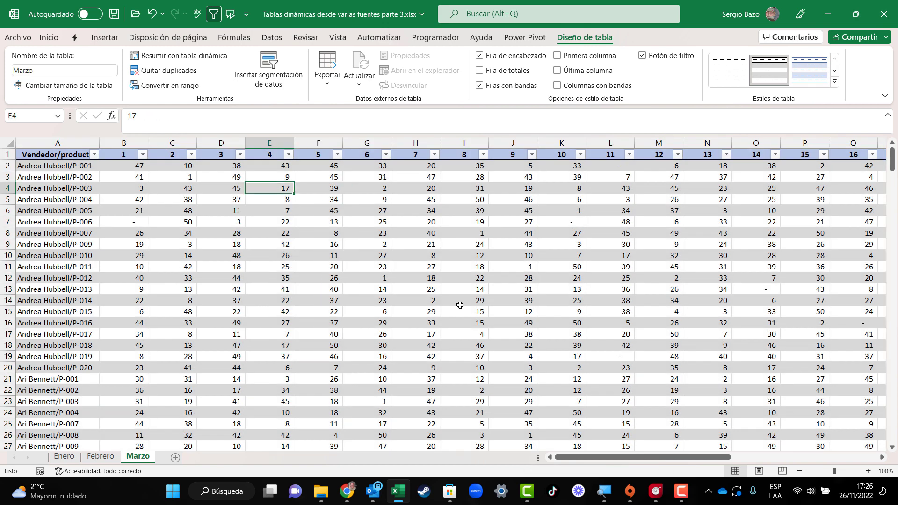
{"action": "left_click", "coordinate": [114, 15]}
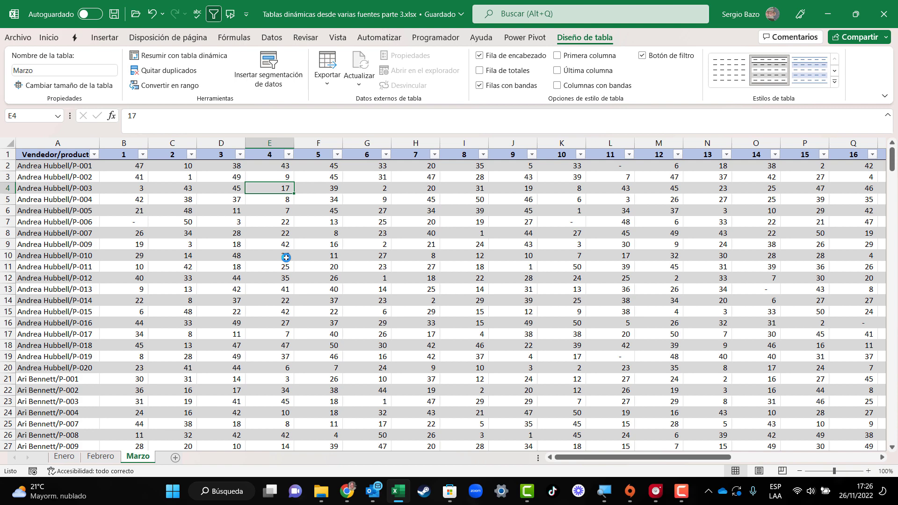
Close the current workbook and create a new blank workbook.
{"action": "left_click", "coordinate": [18, 37]}
{"action": "left_click", "coordinate": [40, 314]}
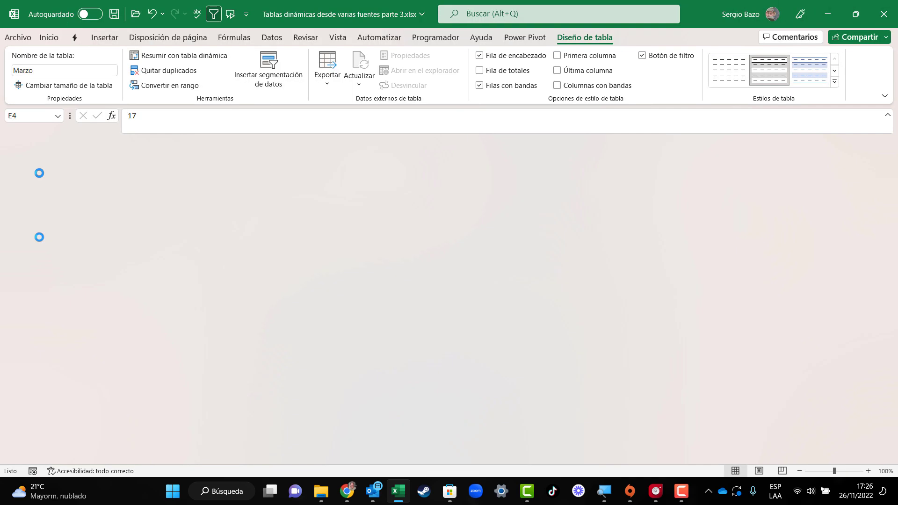
{"action": "left_click", "coordinate": [19, 38]}
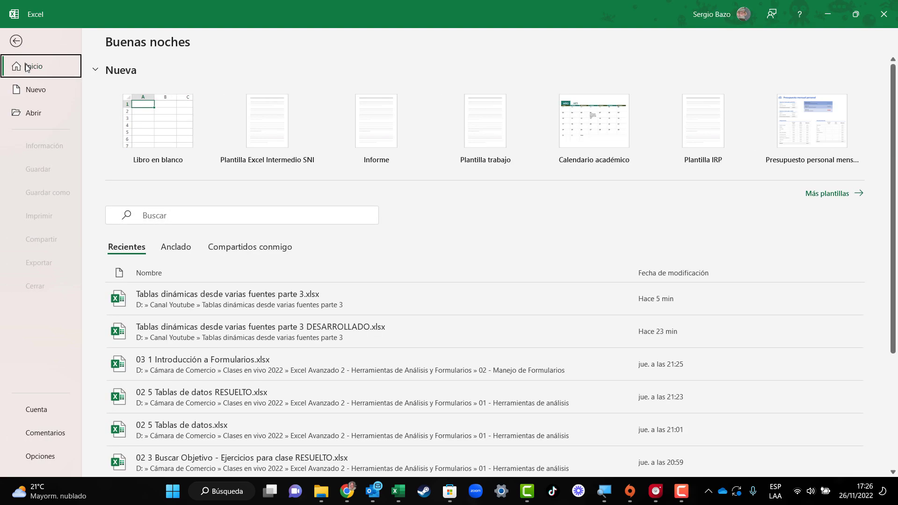
{"action": "left_click", "coordinate": [33, 90]}
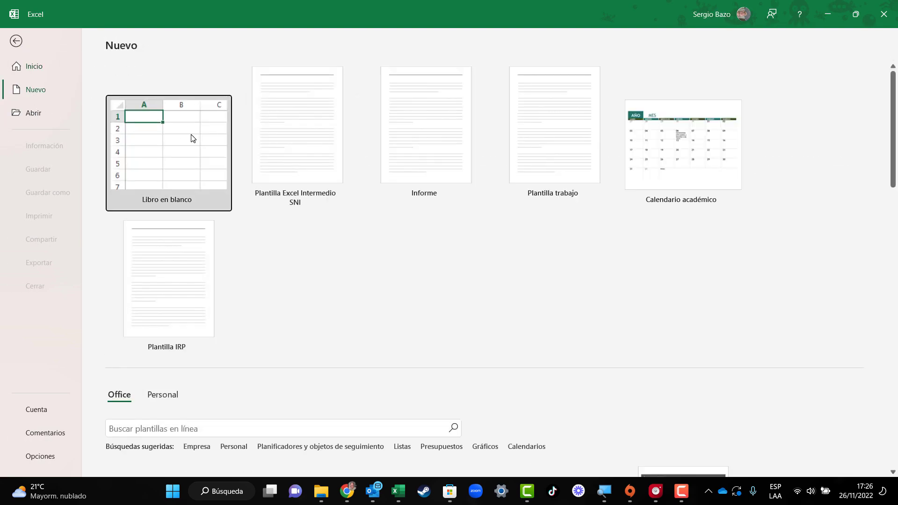
{"action": "left_click", "coordinate": [191, 136]}
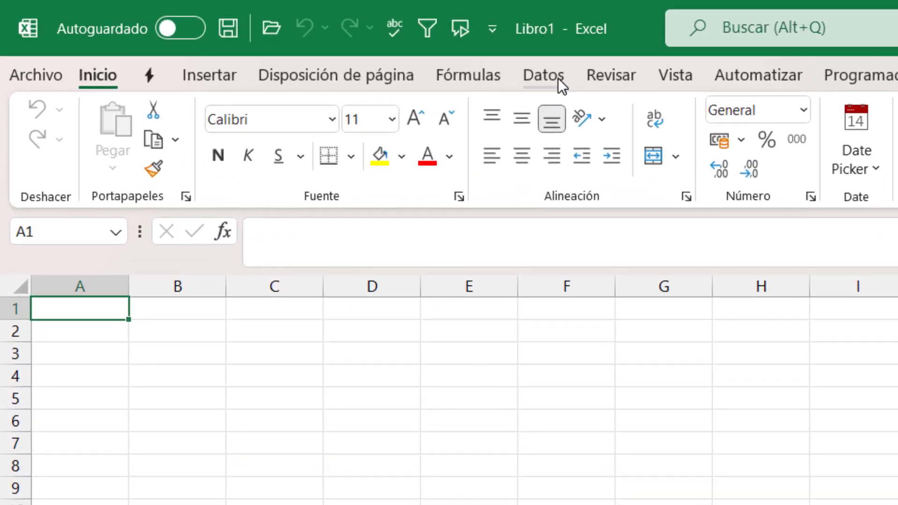
Import data from the Excel file Tablas dinámicas desde varias fuentes parte 3.xlsx.
{"action": "left_click", "coordinate": [527, 72]}
{"action": "left_click", "coordinate": [46, 150]}
{"action": "mouse_move", "coordinate": [175, 206]}
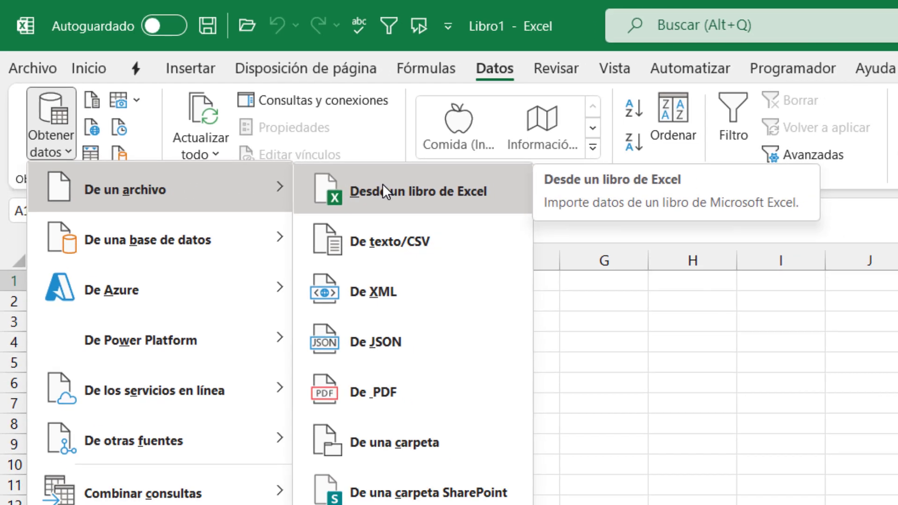
{"action": "left_click", "coordinate": [421, 210]}
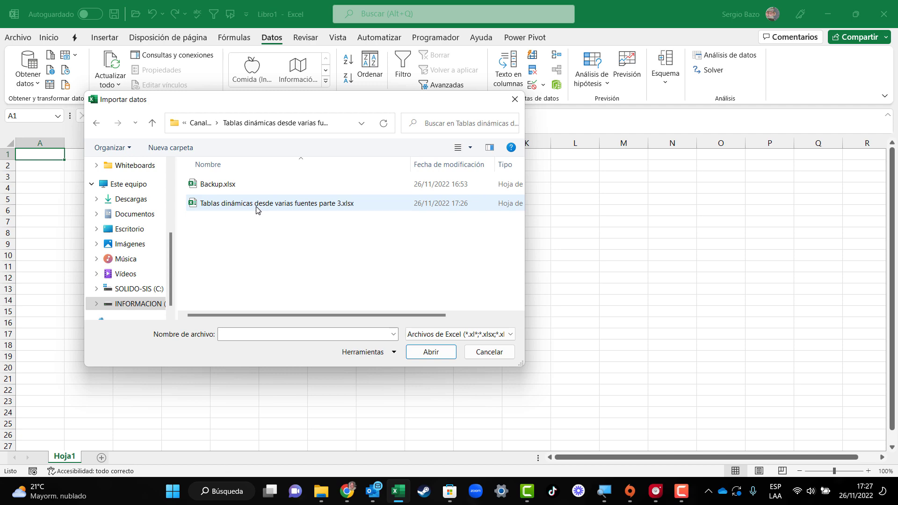
{"action": "double_click", "coordinate": [257, 204]}
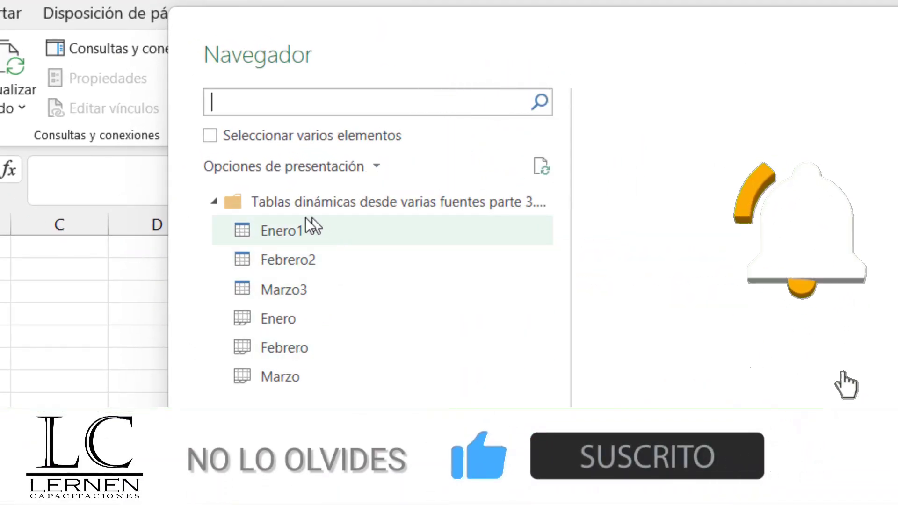
Select the whole source workbook node in the Navigator and load it with Transformar datos.
{"action": "left_click", "coordinate": [375, 199]}
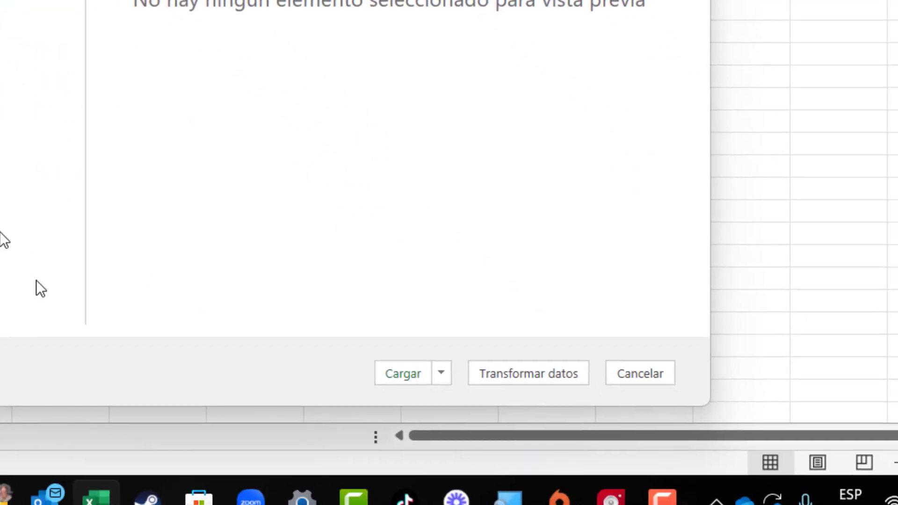
{"action": "left_click", "coordinate": [504, 372]}
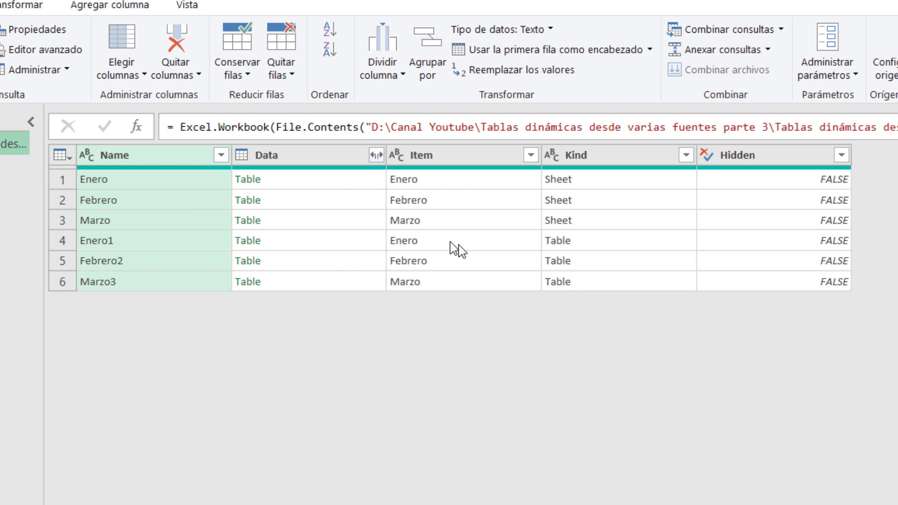
Filter the Kind column to exclude Sheet, keeping only the Table rows.
{"action": "left_click", "coordinate": [579, 241]}
{"action": "left_click", "coordinate": [577, 262]}
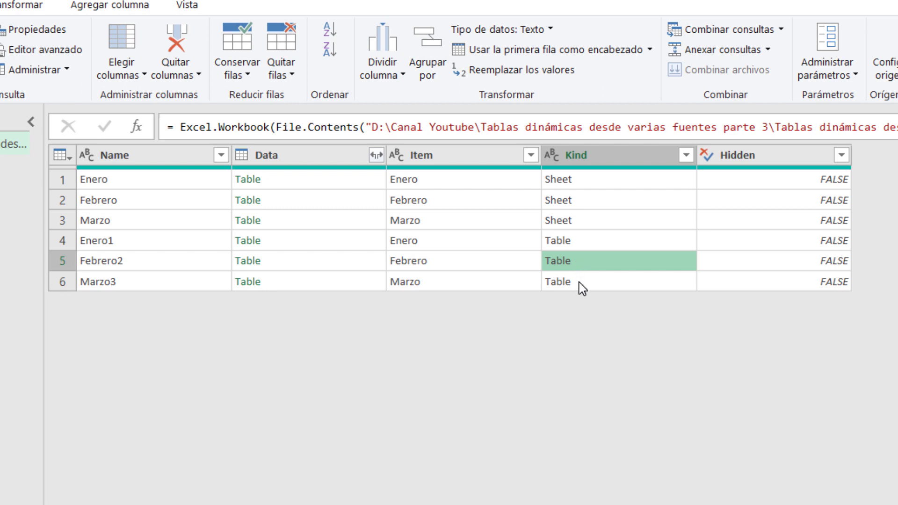
{"action": "left_click", "coordinate": [579, 282]}
{"action": "left_click", "coordinate": [579, 220]}
{"action": "left_click", "coordinate": [579, 201]}
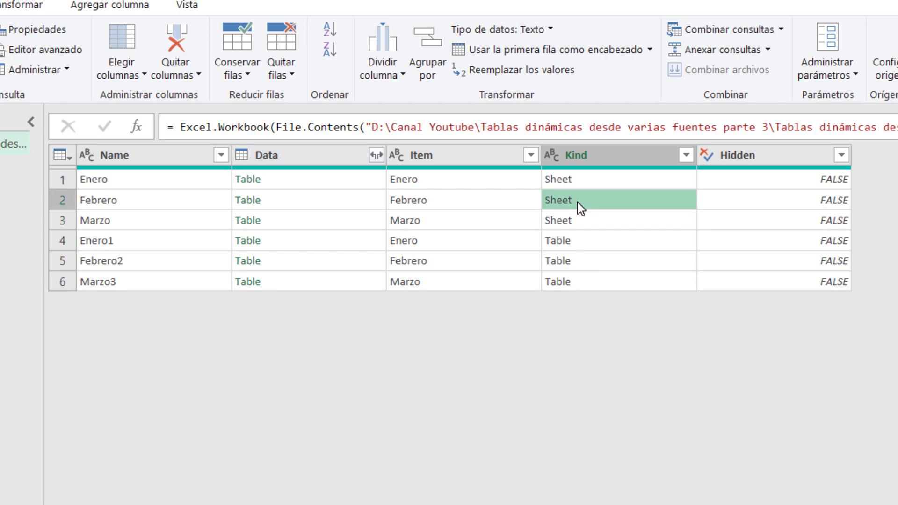
{"action": "left_click", "coordinate": [579, 183]}
{"action": "left_click", "coordinate": [578, 197]}
{"action": "left_click", "coordinate": [579, 216]}
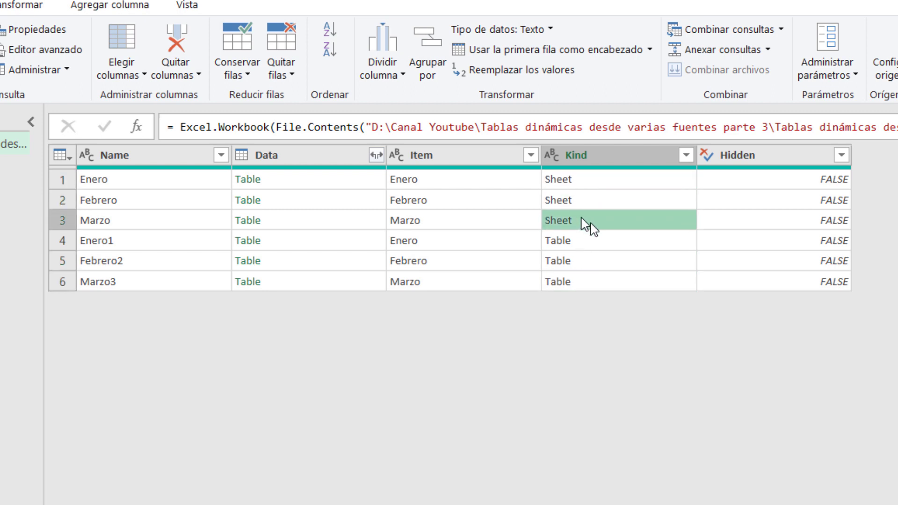
{"action": "left_click", "coordinate": [686, 154]}
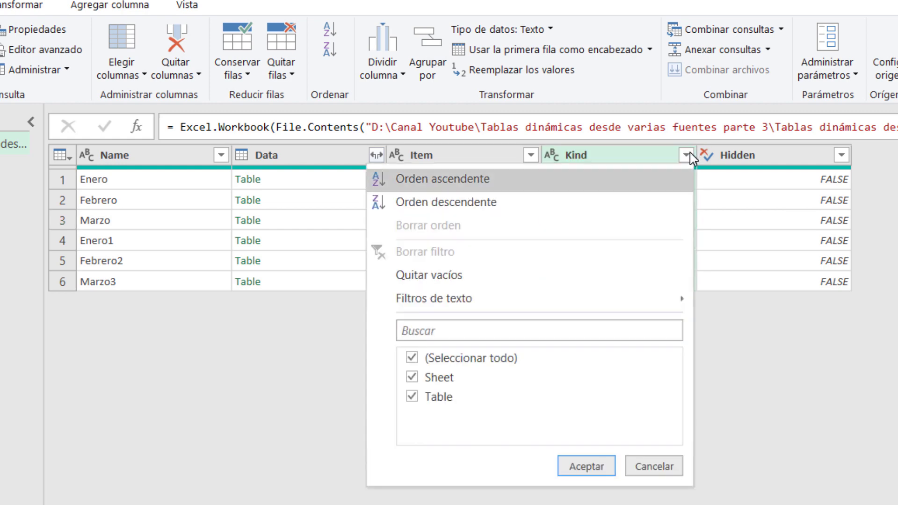
{"action": "left_click", "coordinate": [412, 378]}
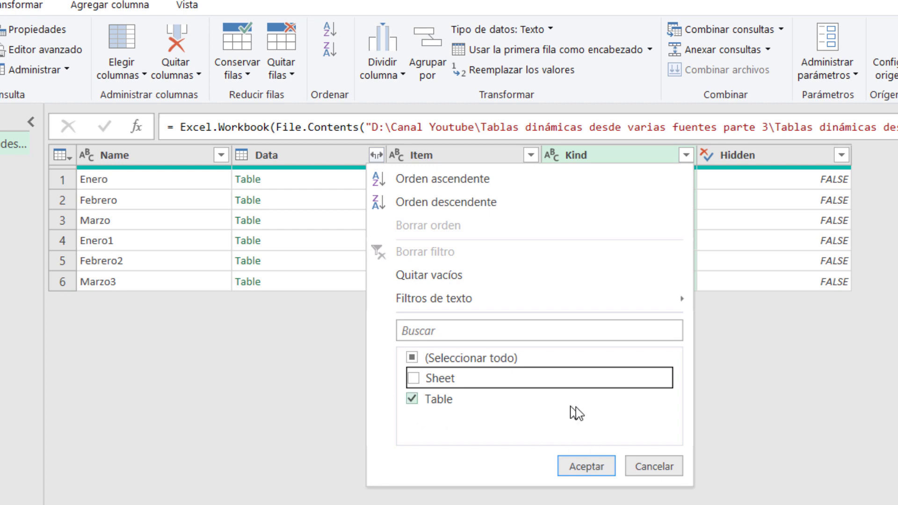
{"action": "left_click", "coordinate": [588, 467]}
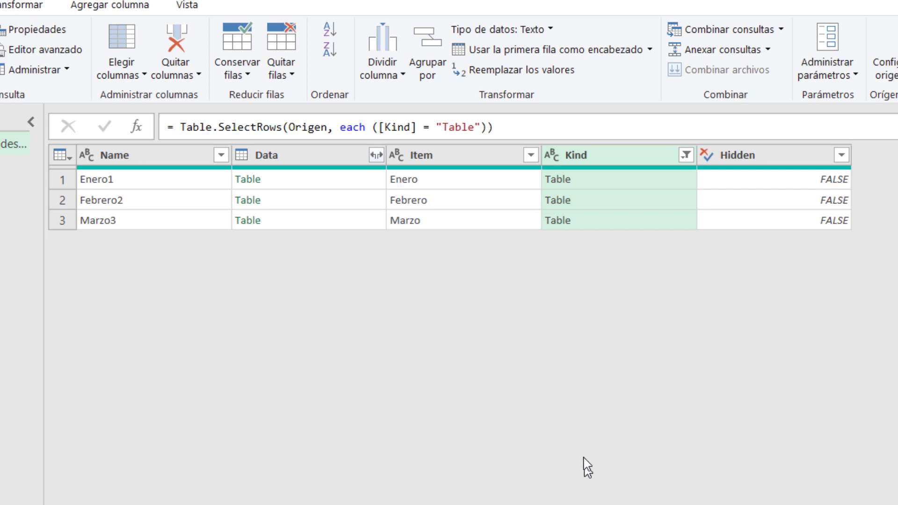
Select the Data and Item columns together.
{"action": "left_click", "coordinate": [310, 159]}
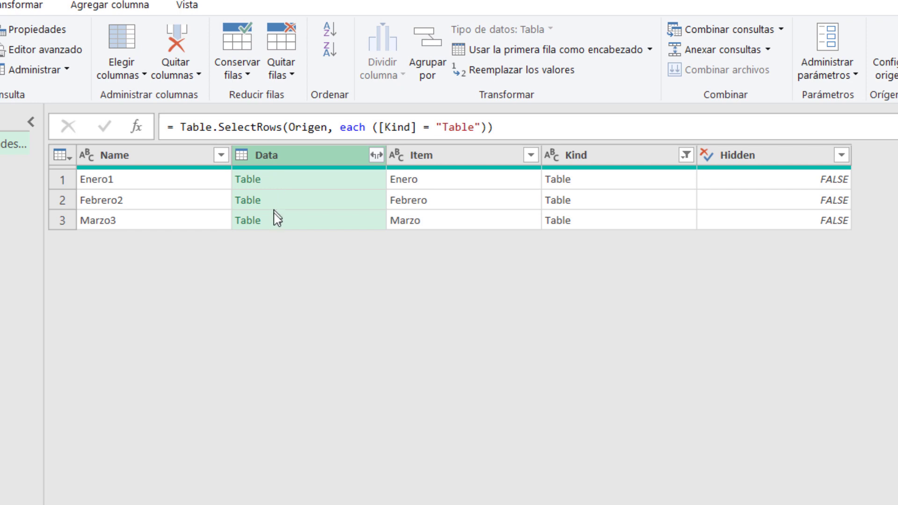
{"action": "left_click", "coordinate": [443, 157]}
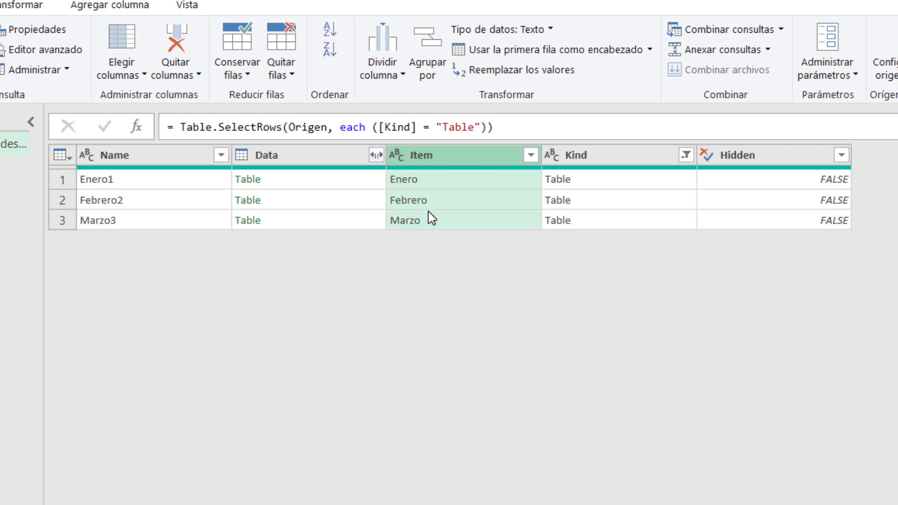
{"action": "left_click", "coordinate": [313, 154], "text": "ctrl"}
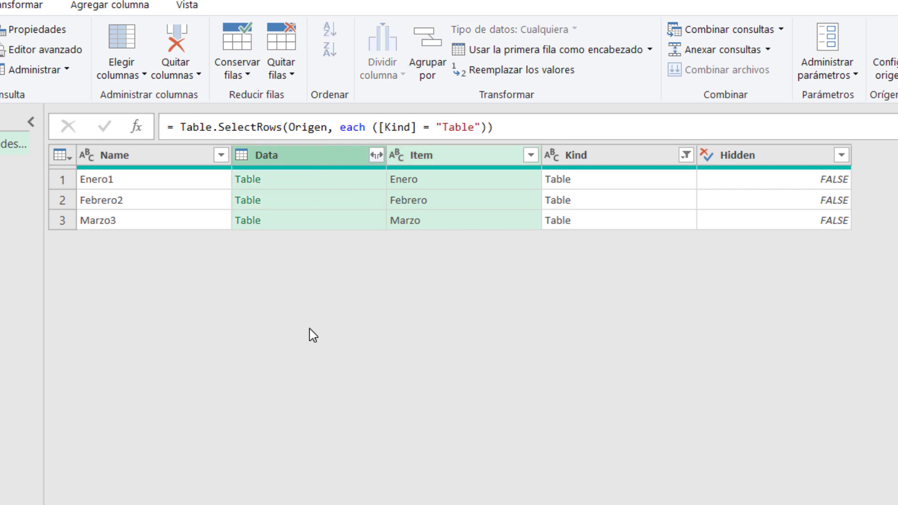
Remove all columns but Item and Data, then expand Data without original-name prefixes.
{"action": "left_click", "coordinate": [164, 73]}
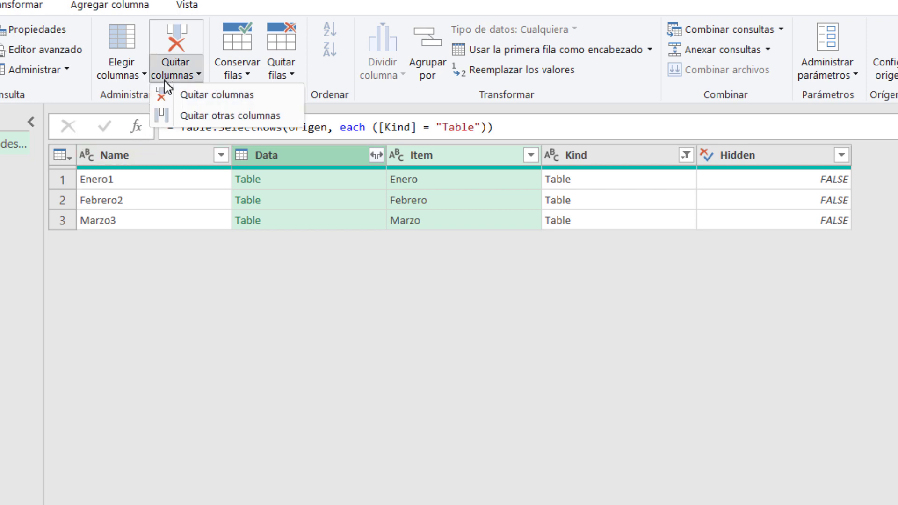
{"action": "left_click", "coordinate": [231, 117]}
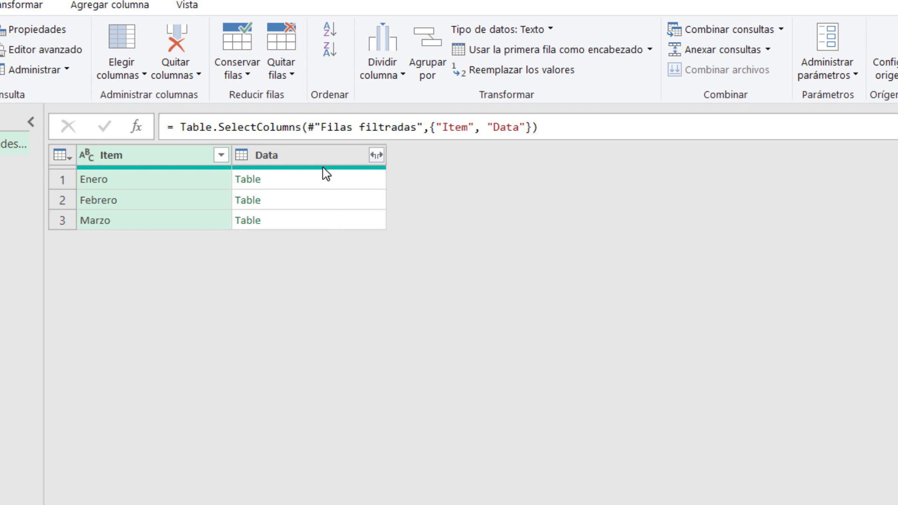
{"action": "left_click", "coordinate": [376, 156]}
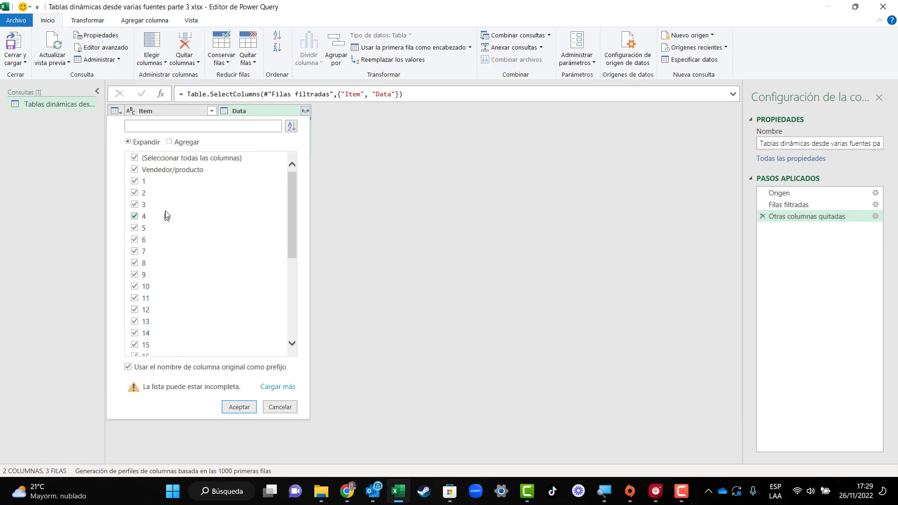
{"action": "mouse_move", "coordinate": [289, 191]}
{"action": "left_mouse_down"}
{"action": "mouse_move", "coordinate": [293, 245]}
{"action": "mouse_move", "coordinate": [290, 201]}
{"action": "left_mouse_up"}
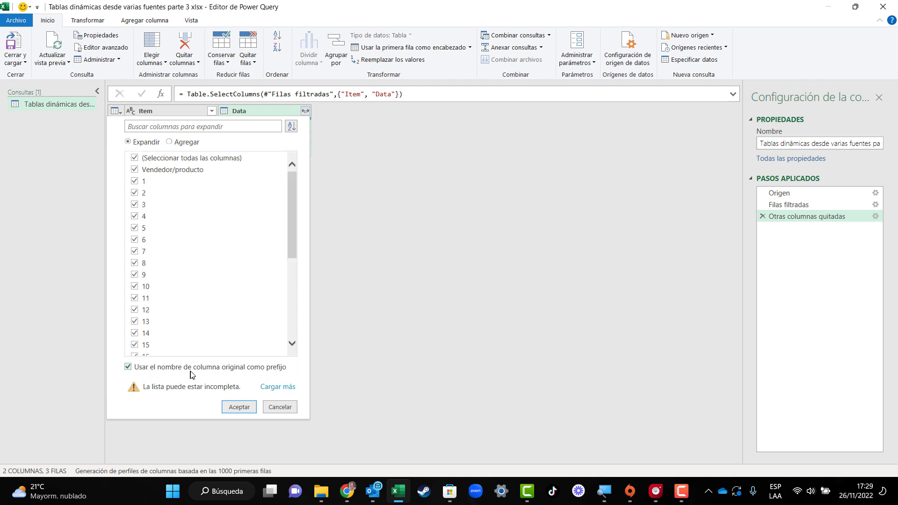
{"action": "left_click", "coordinate": [130, 368]}
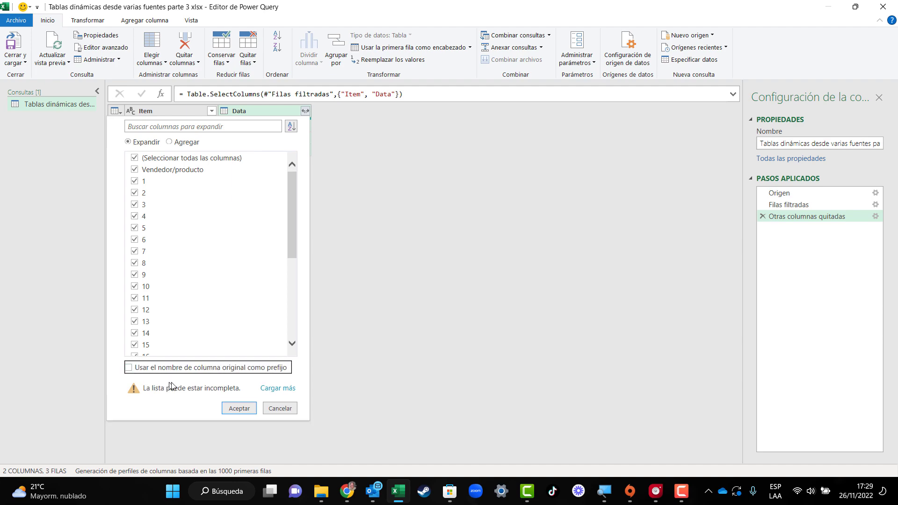
{"action": "left_click", "coordinate": [239, 409]}
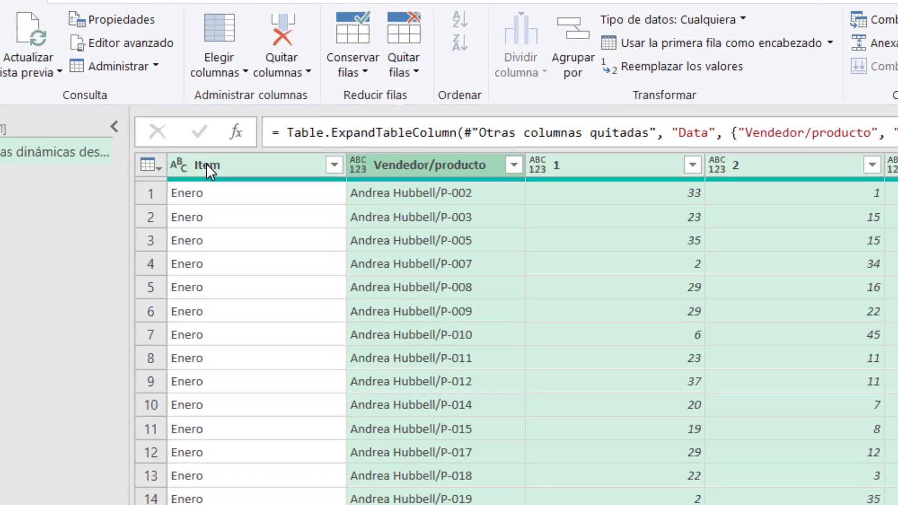
Rename the Item column header to Mes, then select the Vendedor/producto column.
{"action": "double_click", "coordinate": [146, 112]}
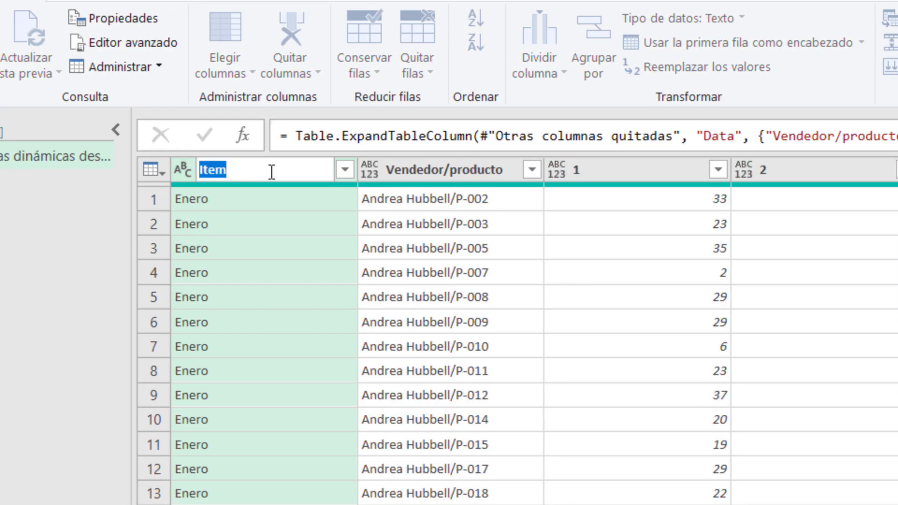
{"action": "type", "text": "Mes"}
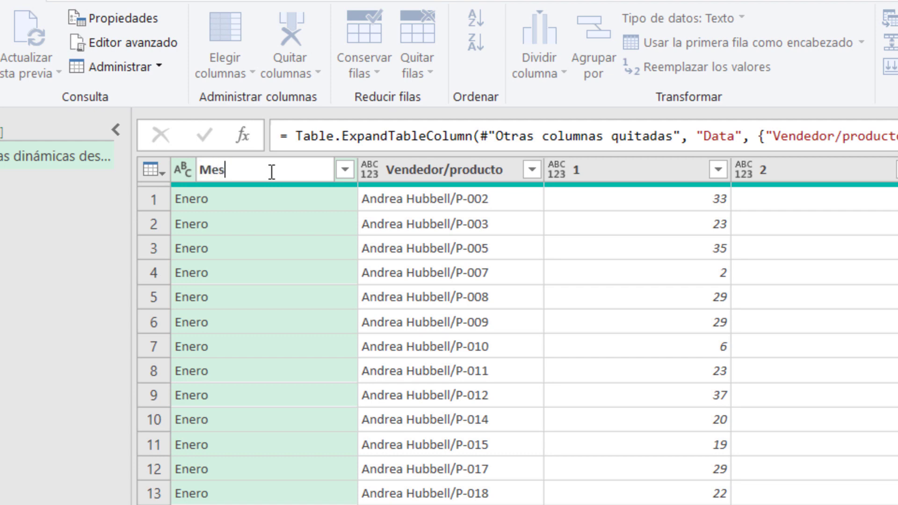
{"action": "key", "text": "Return"}
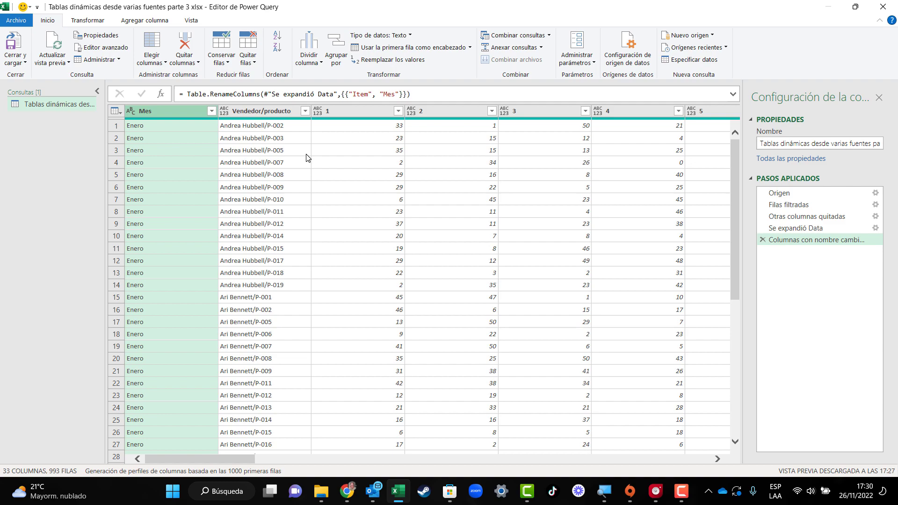
{"action": "left_click", "coordinate": [265, 115]}
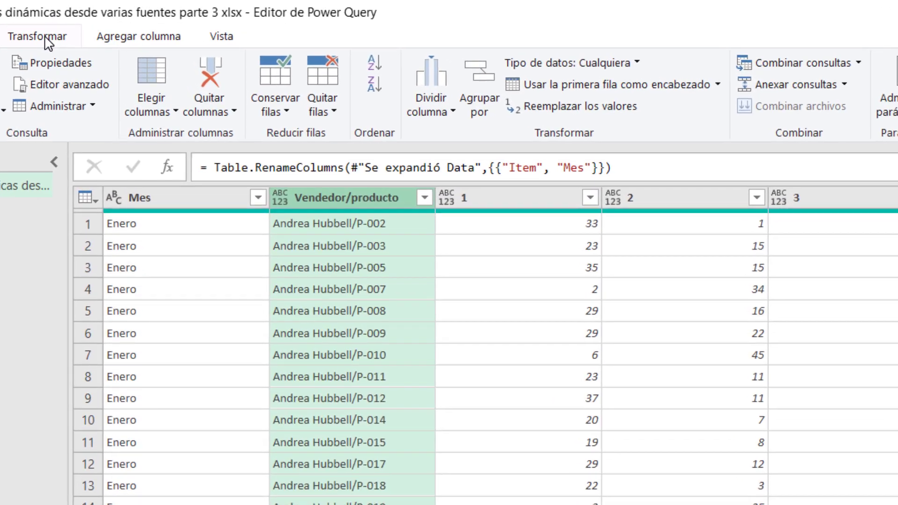
Split Vendedor/producto by the custom delimiter "/" into two columns.
{"action": "left_click", "coordinate": [89, 21]}
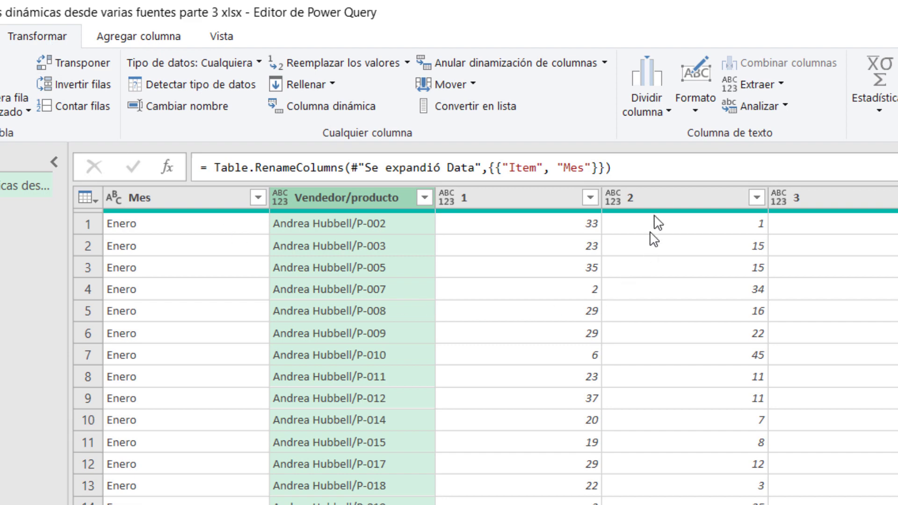
{"action": "left_click", "coordinate": [648, 103]}
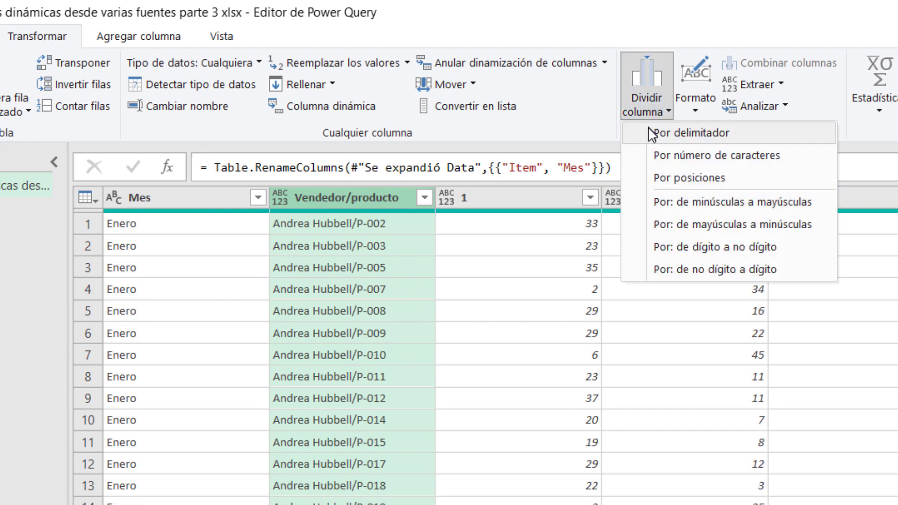
{"action": "left_click", "coordinate": [715, 135]}
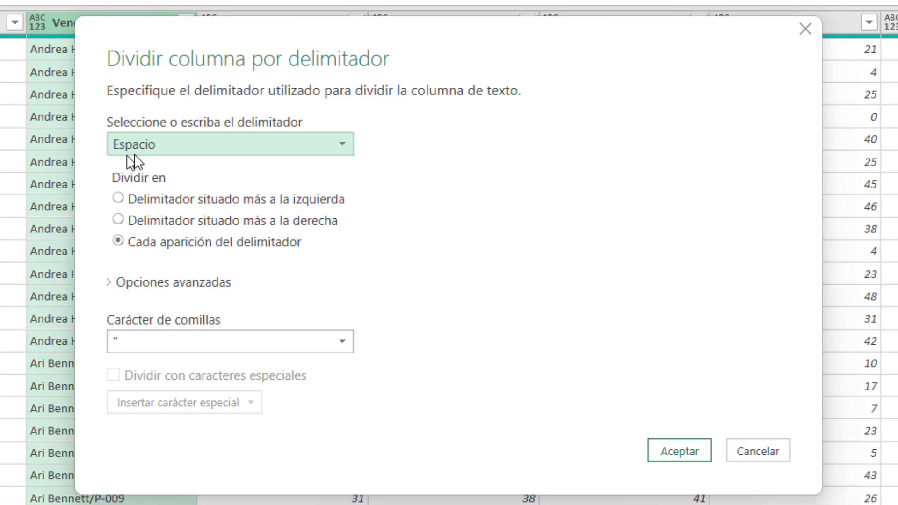
{"action": "left_click", "coordinate": [251, 145]}
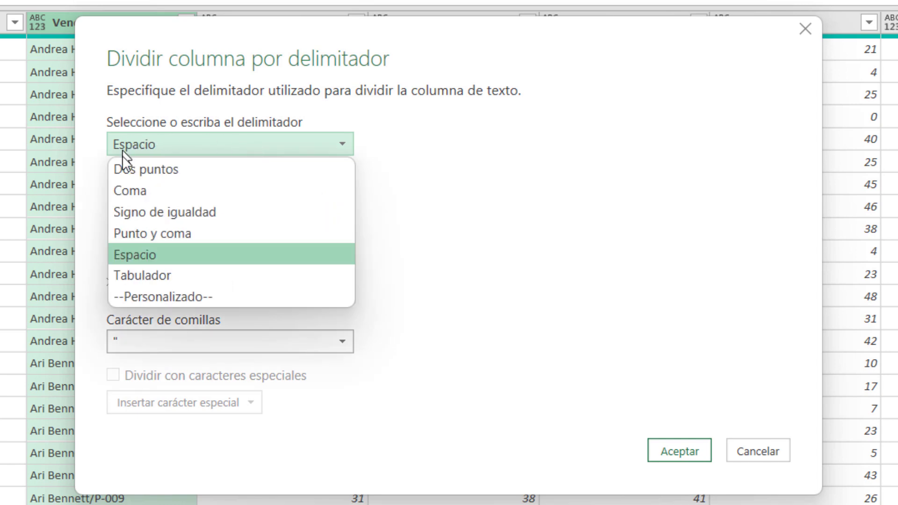
{"action": "left_click", "coordinate": [142, 296]}
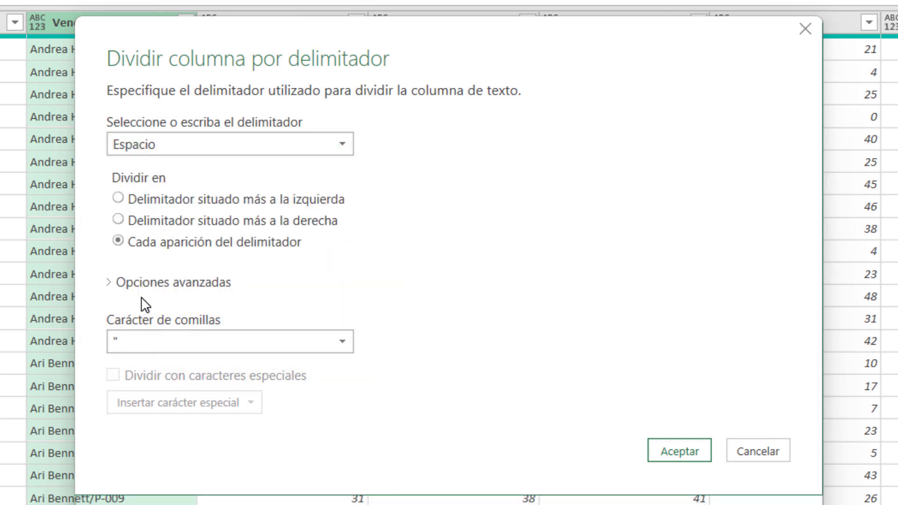
{"action": "left_click", "coordinate": [148, 171]}
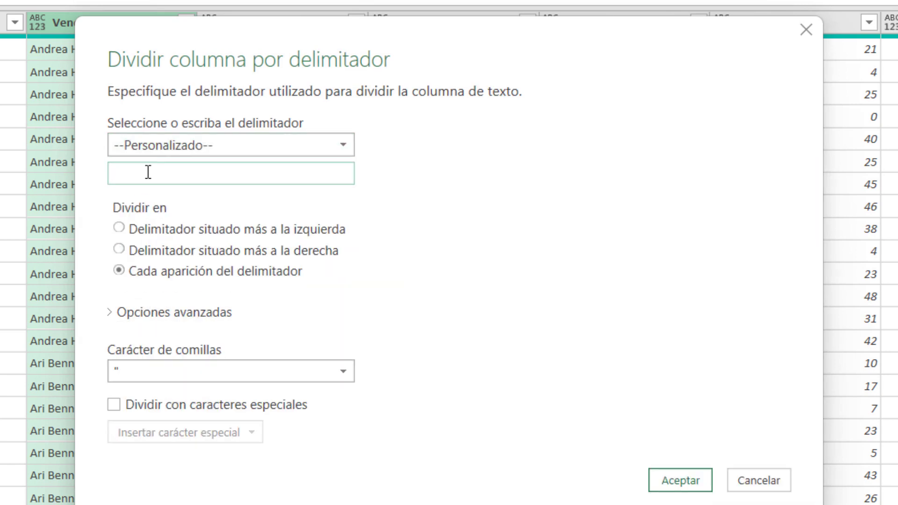
{"action": "type", "text": "/"}
{"action": "left_click", "coordinate": [680, 482]}
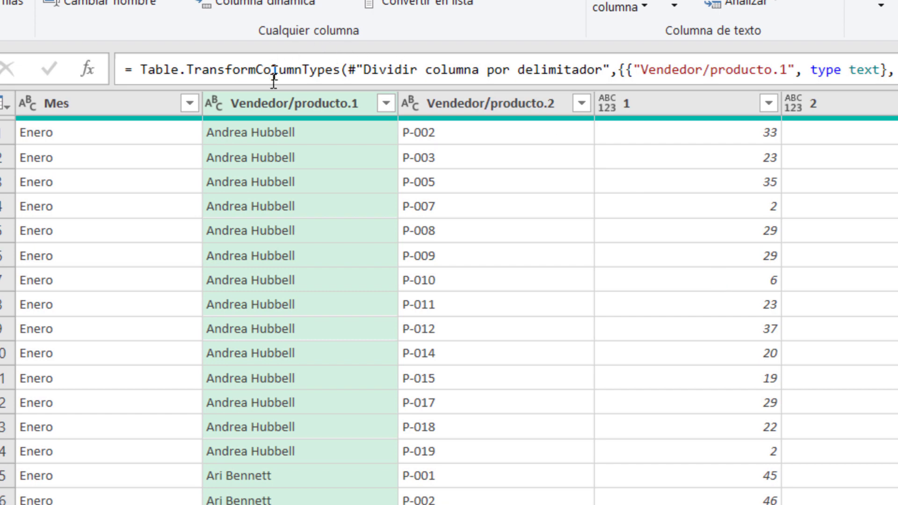
Rename the split columns to Vendedor and Producto.
{"action": "left_click", "coordinate": [274, 103]}
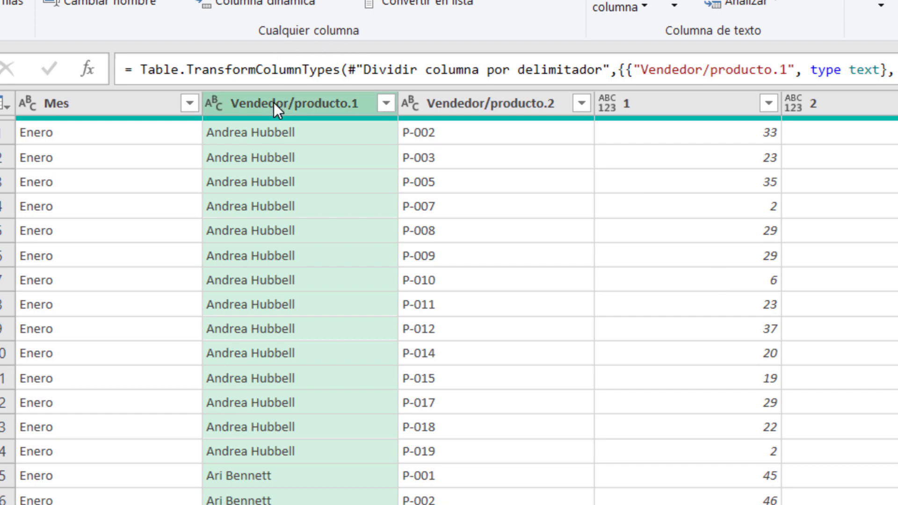
{"action": "double_click", "coordinate": [274, 103]}
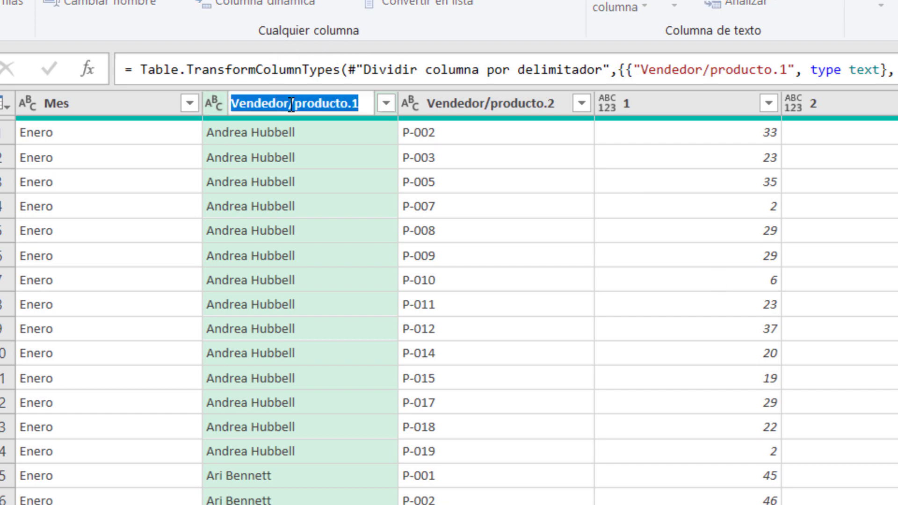
{"action": "left_click", "coordinate": [290, 103]}
{"action": "key", "text": "shift+End"}
{"action": "key", "text": "Delete"}
{"action": "key", "text": "Return"}
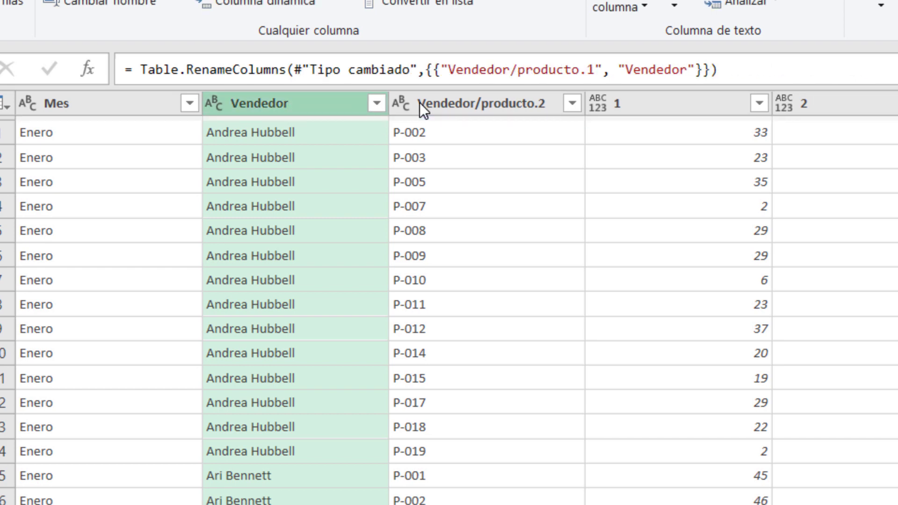
{"action": "left_click", "coordinate": [467, 99]}
{"action": "double_click", "coordinate": [475, 102]}
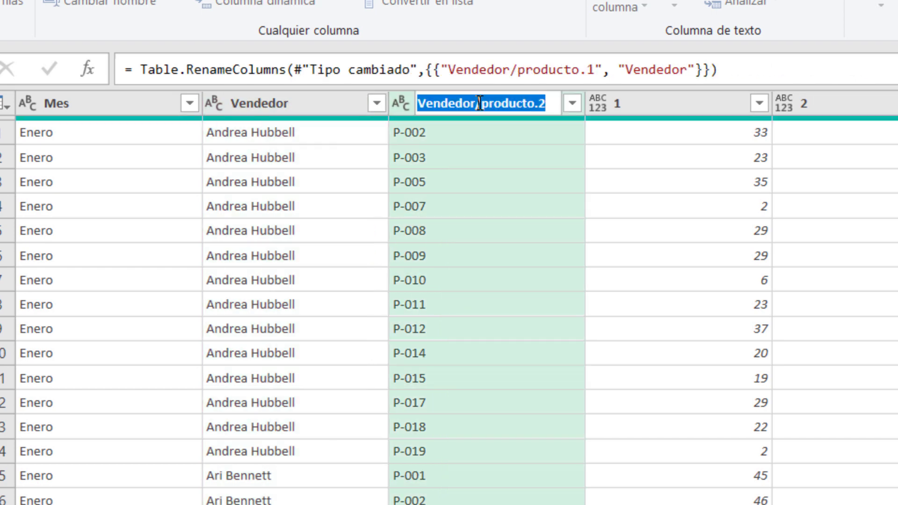
{"action": "type", "text": "Producto"}
{"action": "key", "text": "Return"}
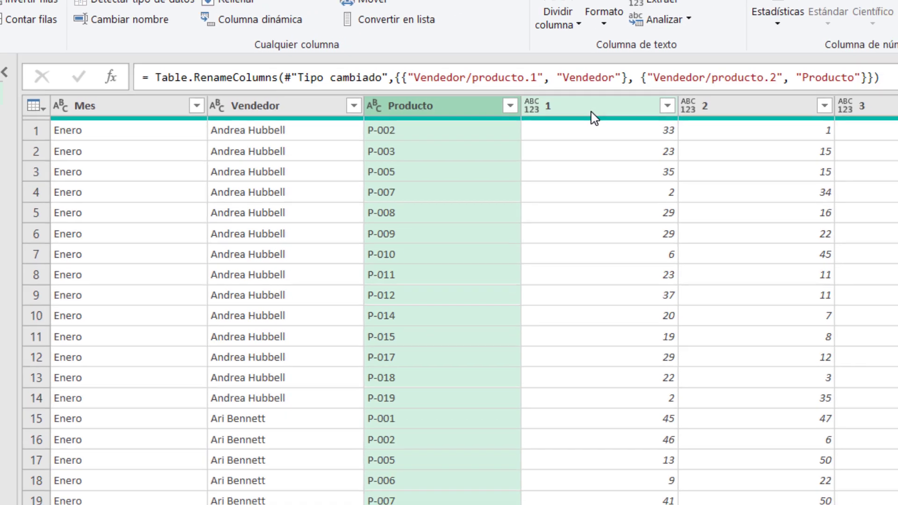
{"action": "left_click", "coordinate": [449, 112]}
Select day columns 1 through 31 and unpivot only those selected columns.
{"action": "left_click", "coordinate": [535, 116]}
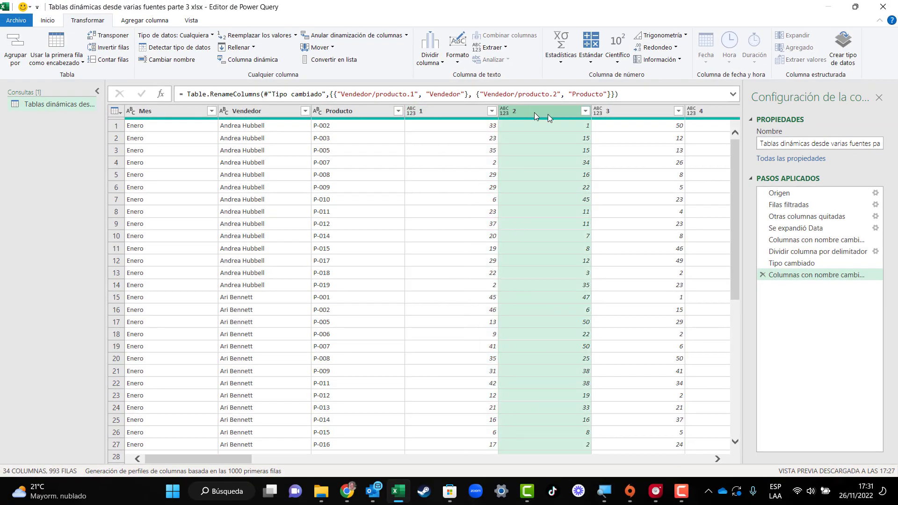
{"action": "left_click", "coordinate": [627, 110]}
{"action": "left_click", "coordinate": [715, 112]}
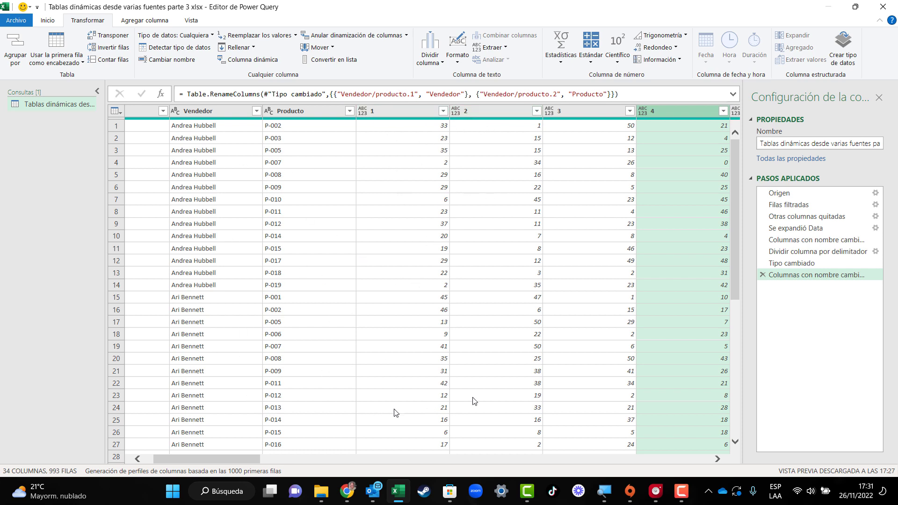
{"action": "left_click", "coordinate": [386, 115]}
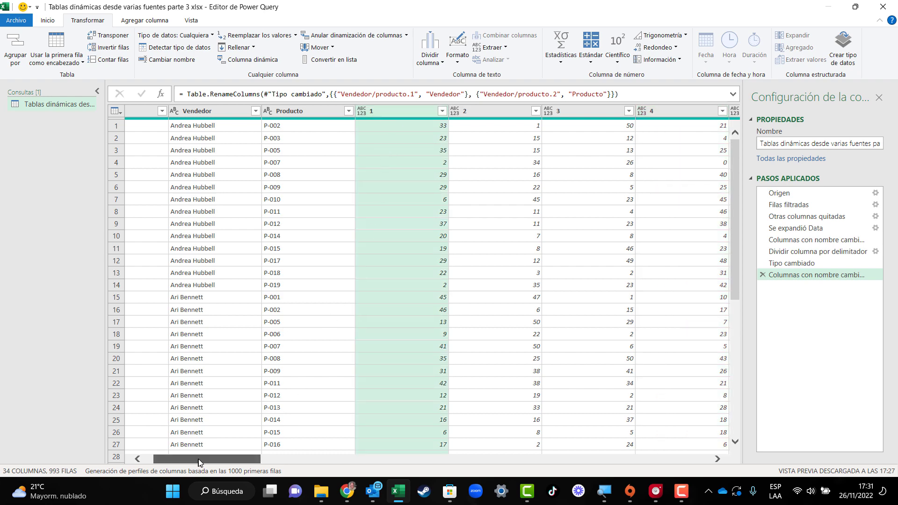
{"action": "mouse_move", "coordinate": [198, 459]}
{"action": "left_mouse_down"}
{"action": "mouse_move", "coordinate": [494, 475]}
{"action": "mouse_move", "coordinate": [685, 473]}
{"action": "left_mouse_up"}
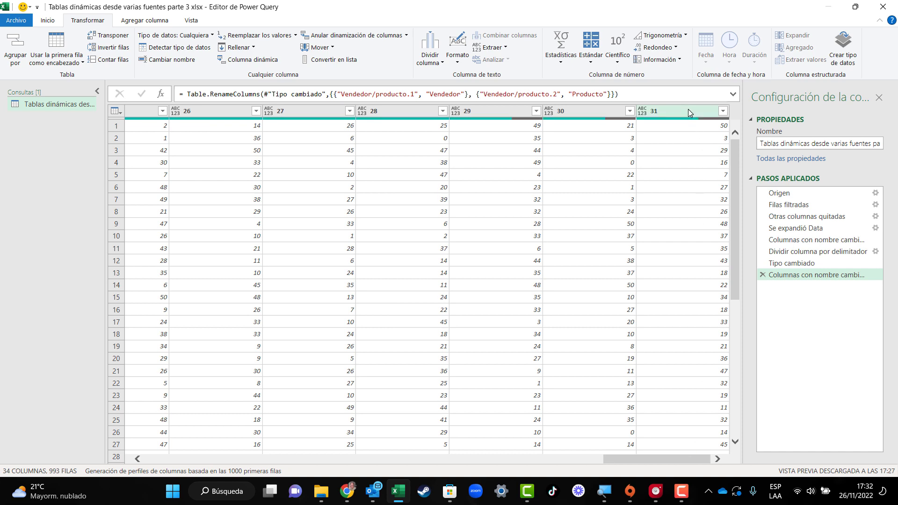
{"action": "left_click", "coordinate": [688, 112], "text": "shift"}
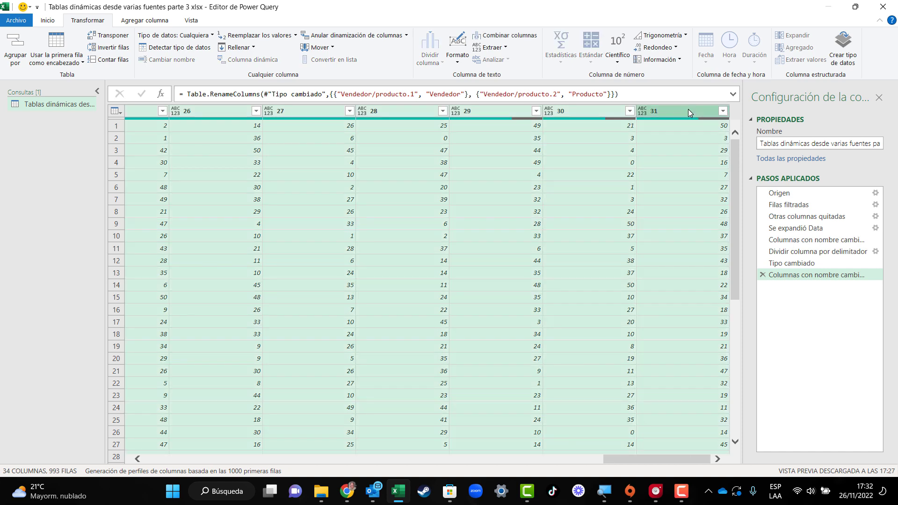
{"action": "left_click_drag", "start_coordinate": [623, 461], "coordinate": [145, 463]}
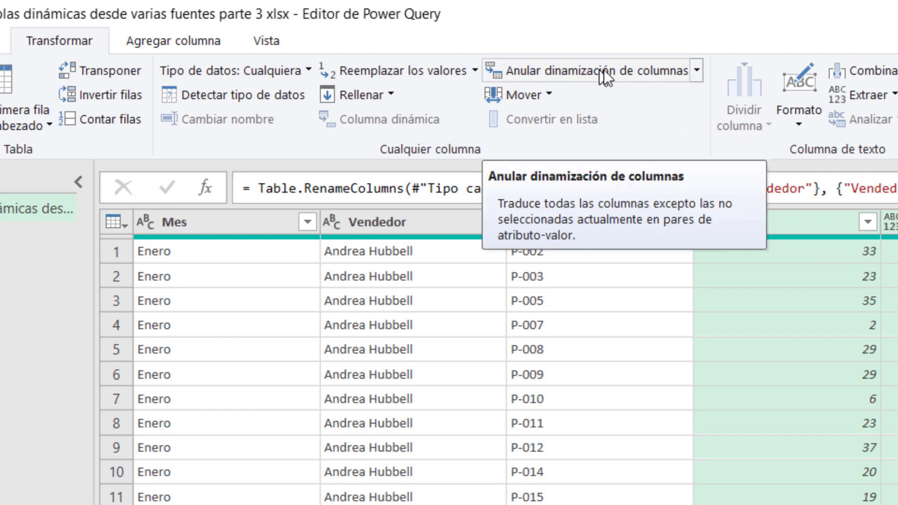
{"action": "left_click", "coordinate": [696, 72]}
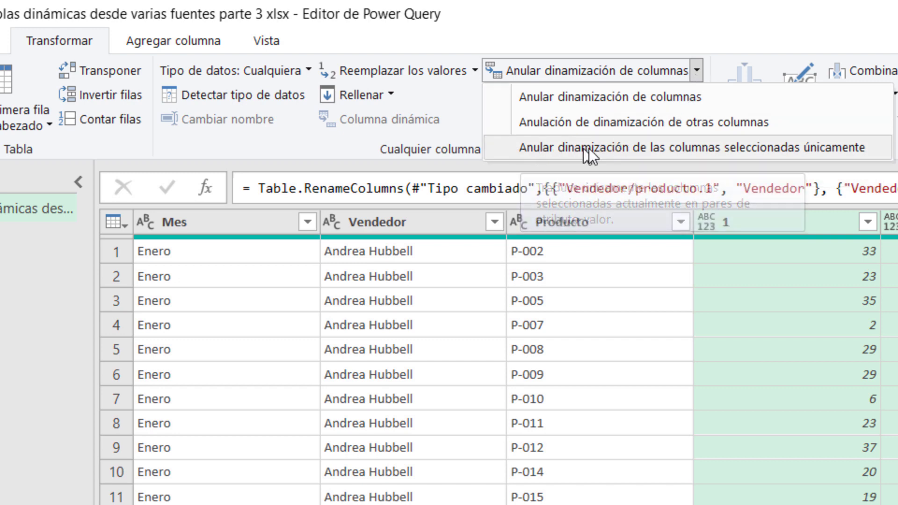
{"action": "left_click", "coordinate": [804, 148]}
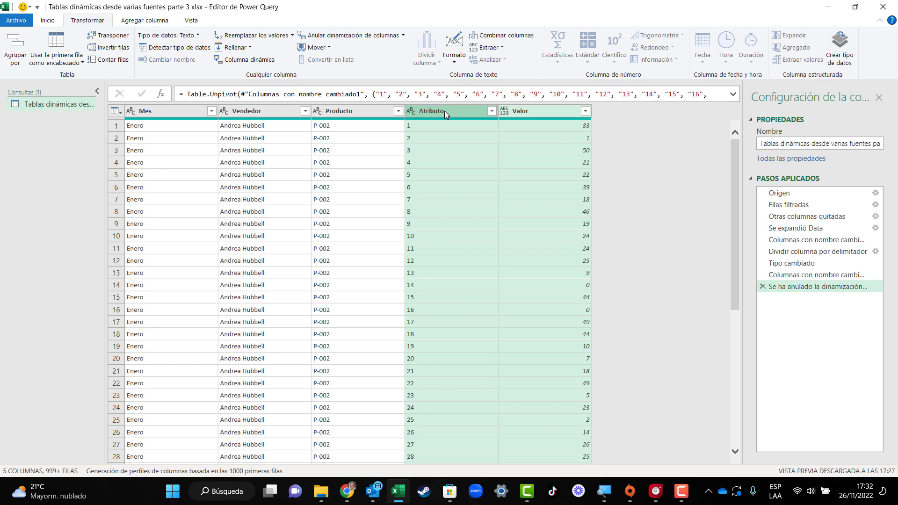
Inspect the Atributo values, scrolling down through the unpivoted rows and back to the top.
{"action": "left_click", "coordinate": [444, 111]}
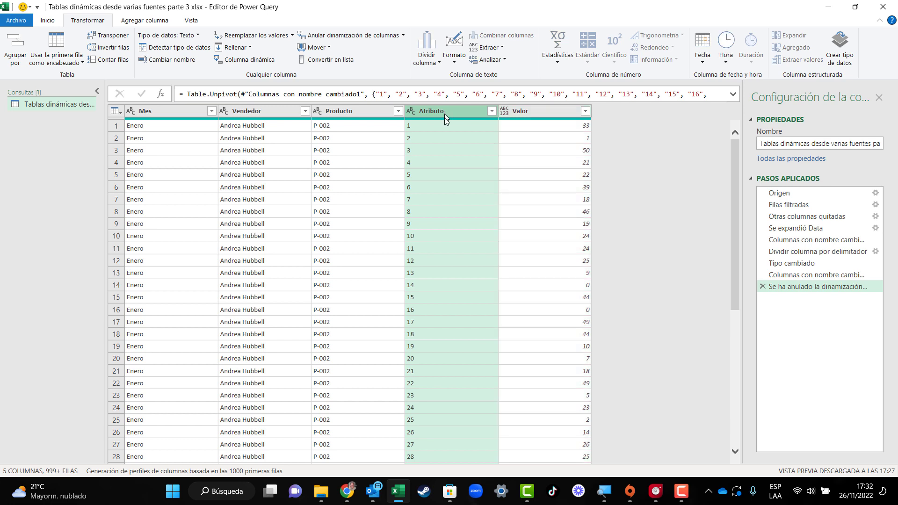
{"action": "left_click", "coordinate": [418, 138]}
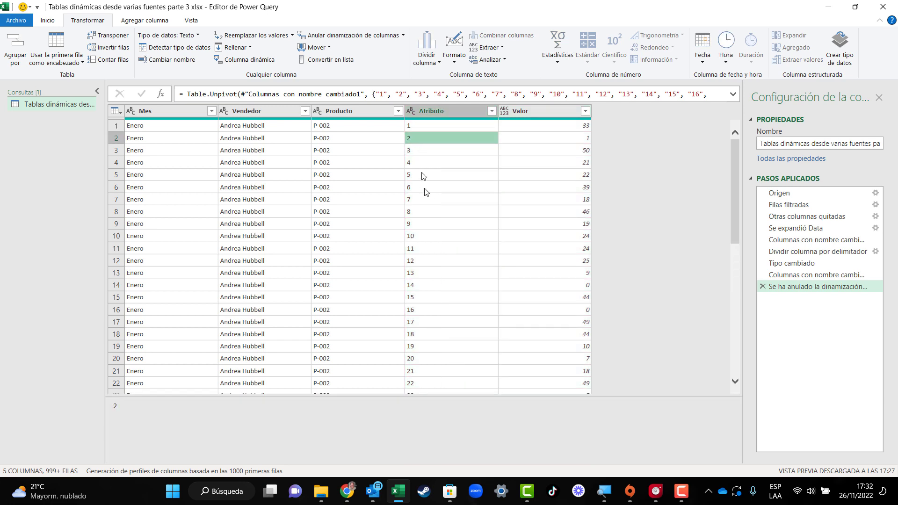
{"action": "scroll", "coordinate": [426, 198], "scroll_direction": "down", "scroll_amount": 2}
{"action": "scroll", "coordinate": [425, 198], "scroll_direction": "down", "scroll_amount": 2}
{"action": "scroll", "coordinate": [425, 199], "scroll_direction": "down", "scroll_amount": 2}
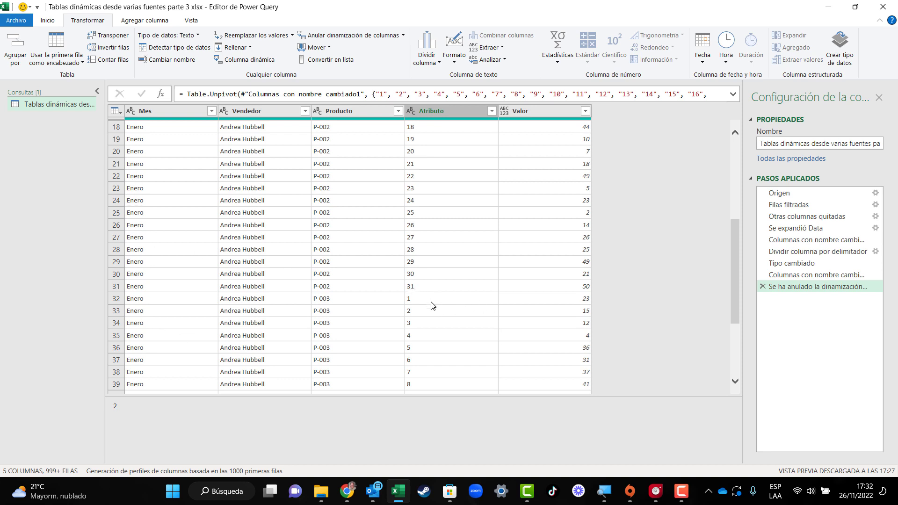
{"action": "scroll", "coordinate": [433, 305], "scroll_direction": "down", "scroll_amount": 2}
{"action": "scroll", "coordinate": [433, 304], "scroll_direction": "down", "scroll_amount": 1}
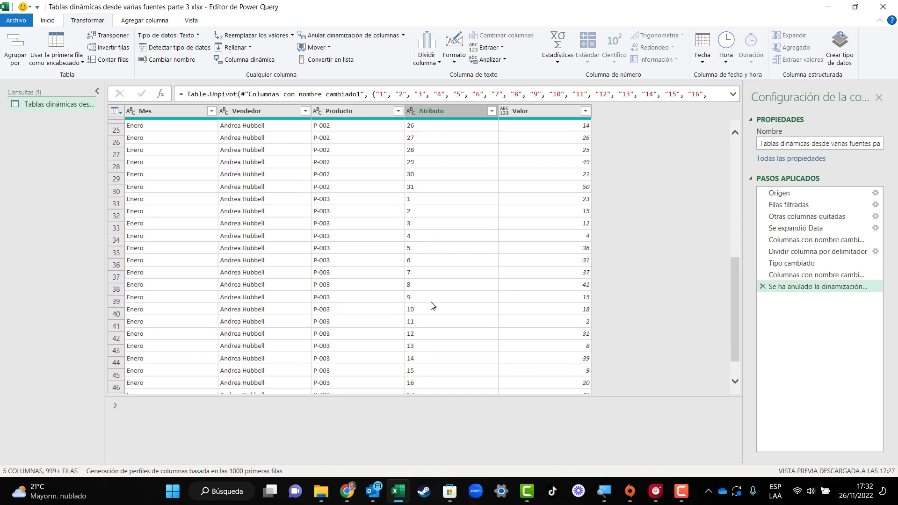
{"action": "scroll", "coordinate": [432, 305], "scroll_direction": "down", "scroll_amount": 2}
{"action": "scroll", "coordinate": [432, 305], "scroll_direction": "down", "scroll_amount": 1}
{"action": "scroll", "coordinate": [432, 305], "scroll_direction": "down", "scroll_amount": 4}
{"action": "scroll", "coordinate": [433, 305], "scroll_direction": "down", "scroll_amount": 4}
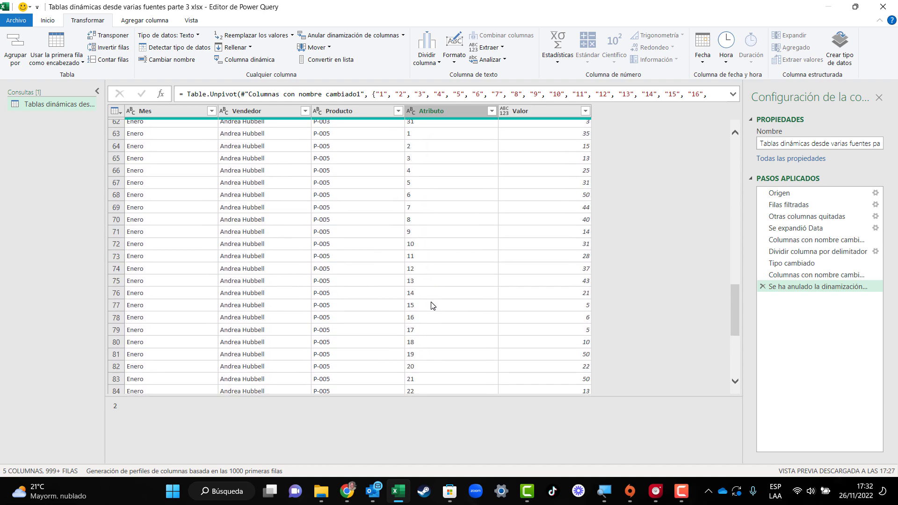
{"action": "scroll", "coordinate": [433, 304], "scroll_direction": "down", "scroll_amount": 4}
{"action": "scroll", "coordinate": [433, 305], "scroll_direction": "down", "scroll_amount": 3}
{"action": "scroll", "coordinate": [433, 305], "scroll_direction": "down", "scroll_amount": 7}
{"action": "scroll", "coordinate": [432, 305], "scroll_direction": "down", "scroll_amount": 7}
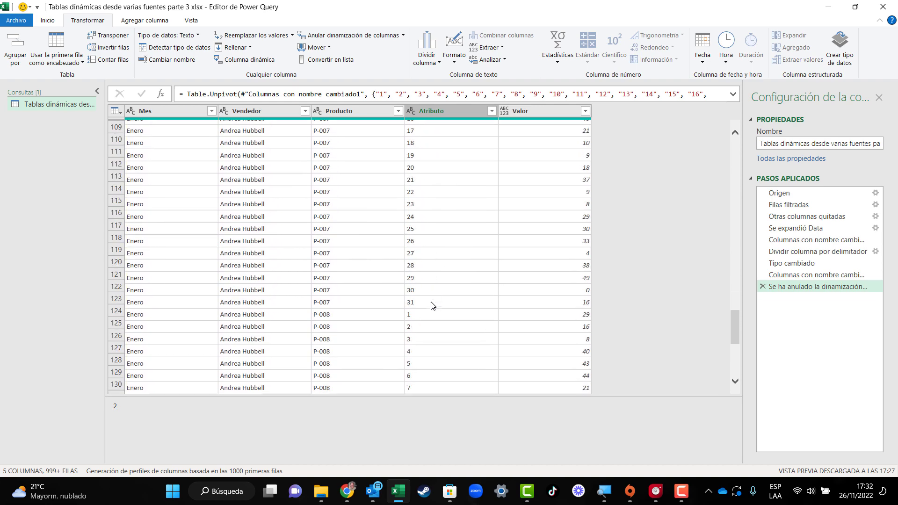
{"action": "scroll", "coordinate": [432, 305], "scroll_direction": "down", "scroll_amount": 7}
{"action": "scroll", "coordinate": [432, 305], "scroll_direction": "down", "scroll_amount": 7}
{"action": "scroll", "coordinate": [432, 305], "scroll_direction": "down", "scroll_amount": 6}
{"action": "scroll", "coordinate": [432, 305], "scroll_direction": "down", "scroll_amount": 5}
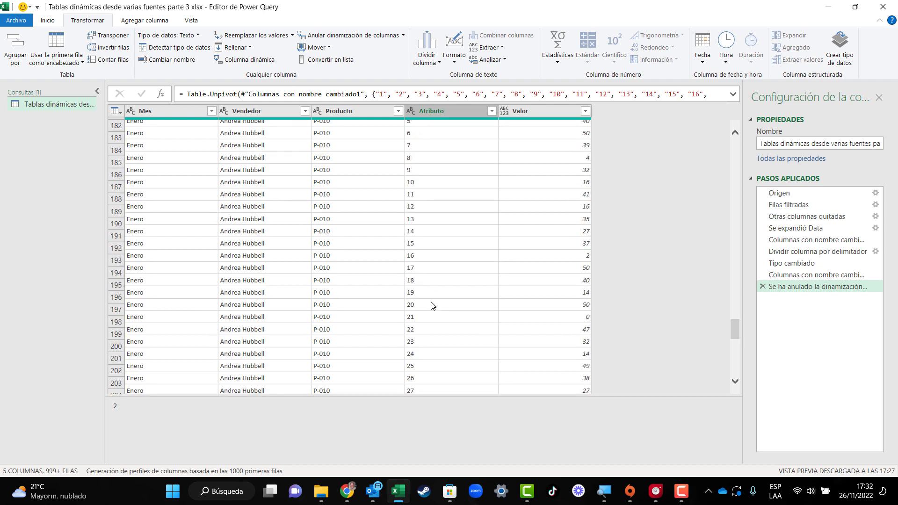
{"action": "scroll", "coordinate": [432, 305], "scroll_direction": "down", "scroll_amount": 6}
{"action": "scroll", "coordinate": [432, 305], "scroll_direction": "down", "scroll_amount": 5}
{"action": "scroll", "coordinate": [433, 305], "scroll_direction": "up", "scroll_amount": 1}
{"action": "scroll", "coordinate": [432, 305], "scroll_direction": "up", "scroll_amount": 1}
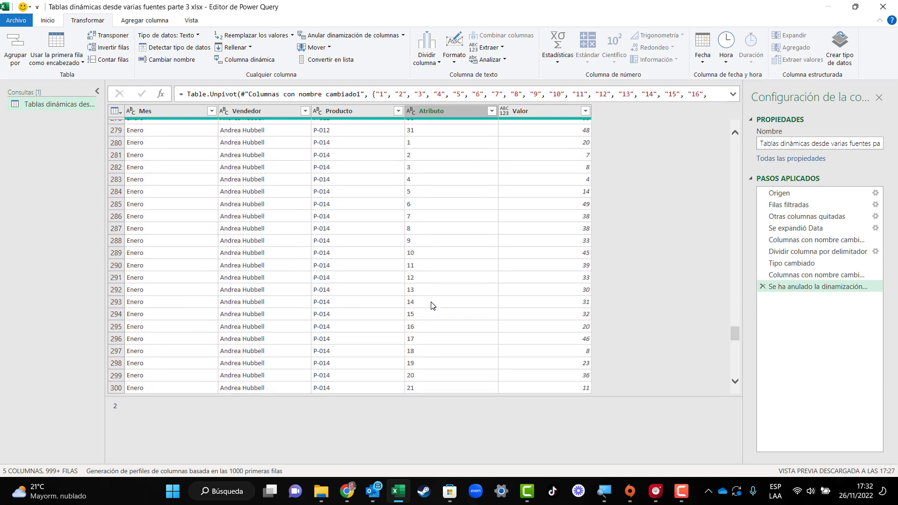
{"action": "scroll", "coordinate": [432, 305], "scroll_direction": "up", "scroll_amount": 1}
{"action": "scroll", "coordinate": [432, 305], "scroll_direction": "up", "scroll_amount": 1}
{"action": "scroll", "coordinate": [432, 305], "scroll_direction": "up", "scroll_amount": 8}
{"action": "scroll", "coordinate": [433, 305], "scroll_direction": "up", "scroll_amount": 8}
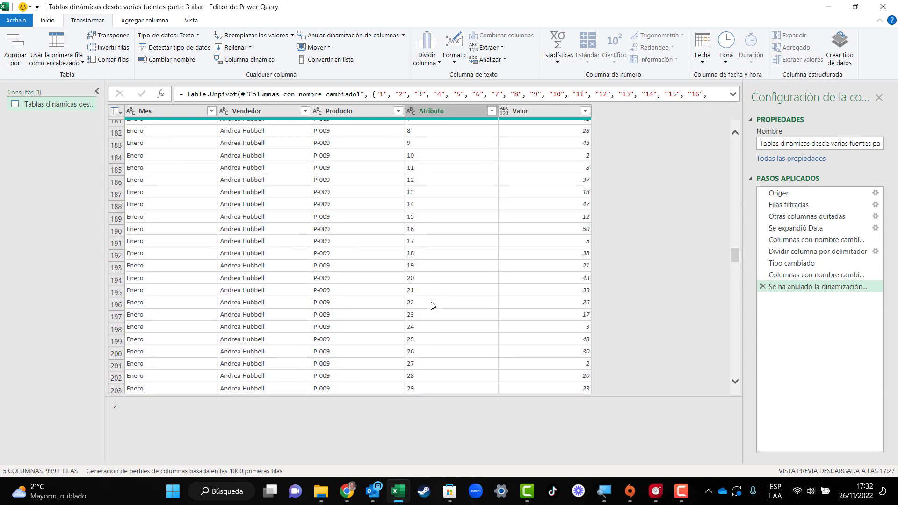
{"action": "scroll", "coordinate": [432, 305], "scroll_direction": "up", "scroll_amount": 8}
{"action": "scroll", "coordinate": [433, 305], "scroll_direction": "up", "scroll_amount": 9}
{"action": "scroll", "coordinate": [432, 305], "scroll_direction": "up", "scroll_amount": 10}
{"action": "scroll", "coordinate": [432, 305], "scroll_direction": "up", "scroll_amount": 10}
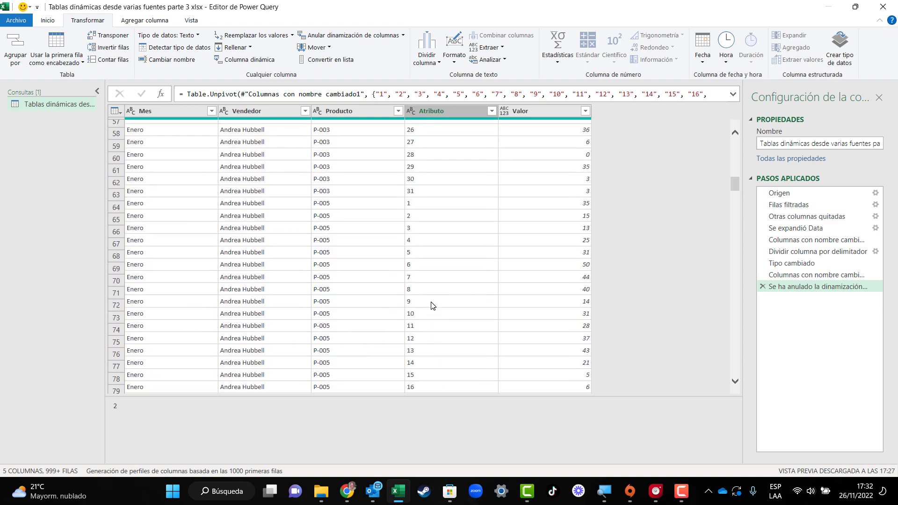
{"action": "scroll", "coordinate": [432, 305], "scroll_direction": "up", "scroll_amount": 10}
{"action": "scroll", "coordinate": [432, 305], "scroll_direction": "up", "scroll_amount": 9}
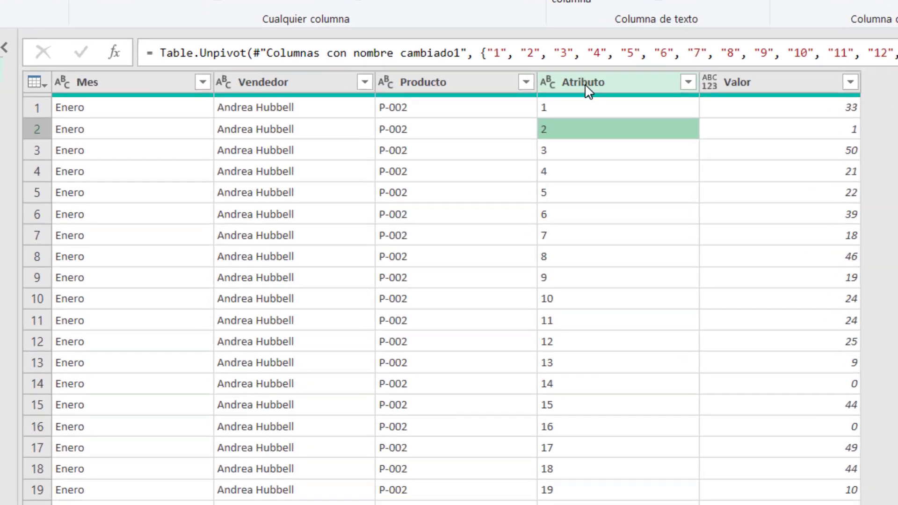
Rename the Atributo column to Día and the Valor column to Cantidad Vendida.
{"action": "double_click", "coordinate": [432, 111]}
{"action": "type", "text": "Día"}
{"action": "key", "text": "Return"}
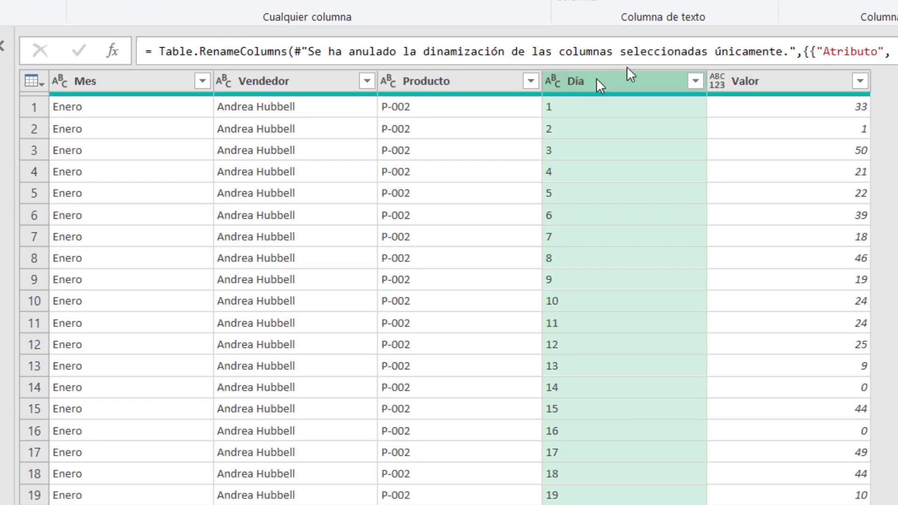
{"action": "double_click", "coordinate": [761, 78]}
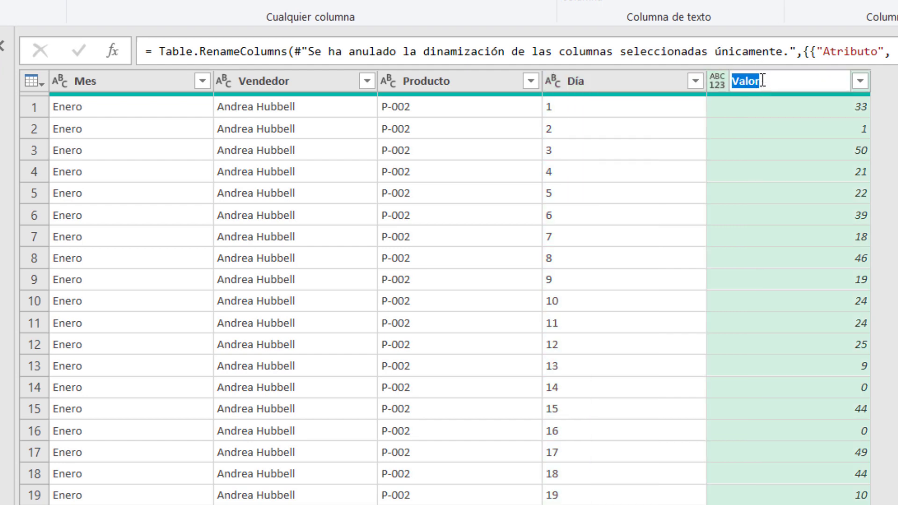
{"action": "type", "text": "Cantidad Vendida"}
{"action": "key", "text": "Return"}
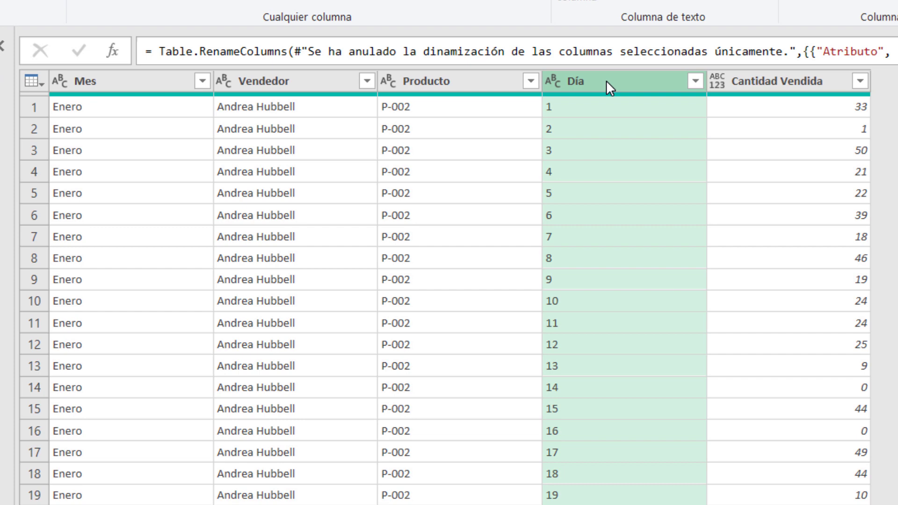
Move Día to the first column position and select it together with Mes for merging.
{"action": "left_click_drag", "start_coordinate": [608, 87], "coordinate": [49, 93]}
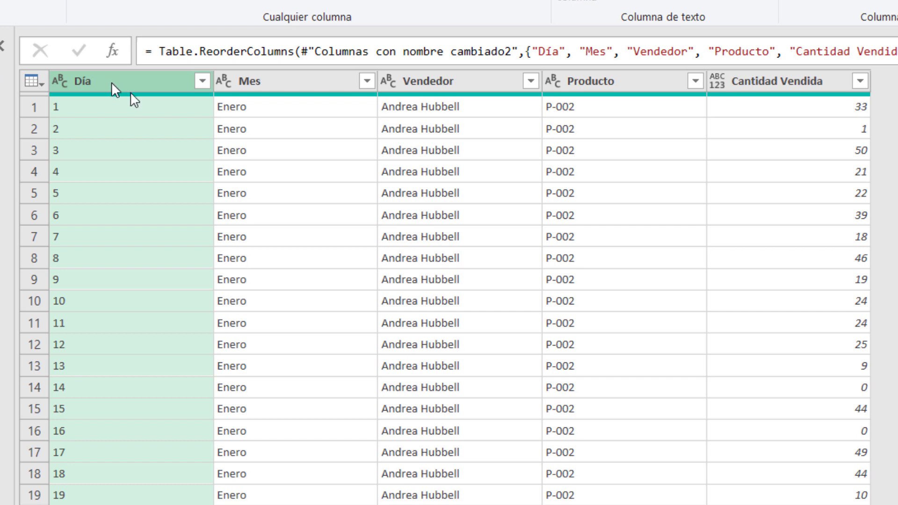
{"action": "left_click", "coordinate": [276, 82], "text": "ctrl"}
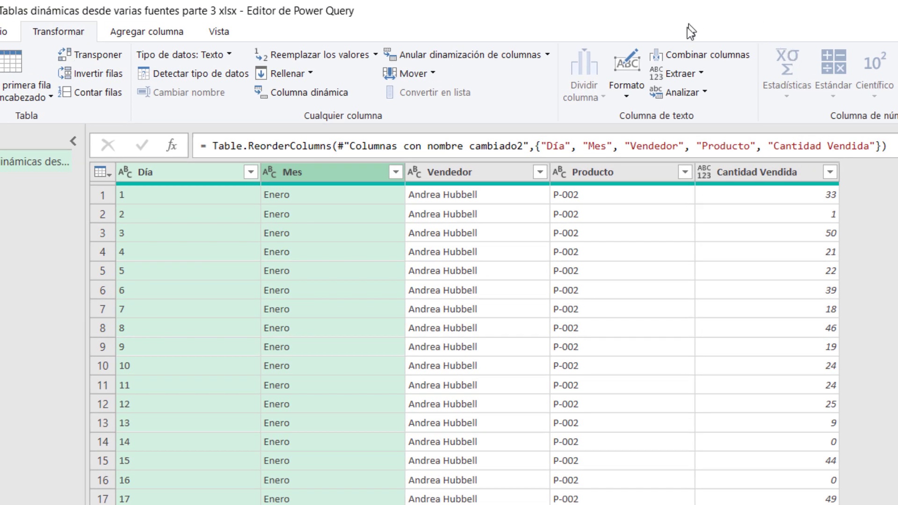
{"action": "left_click", "coordinate": [687, 53]}
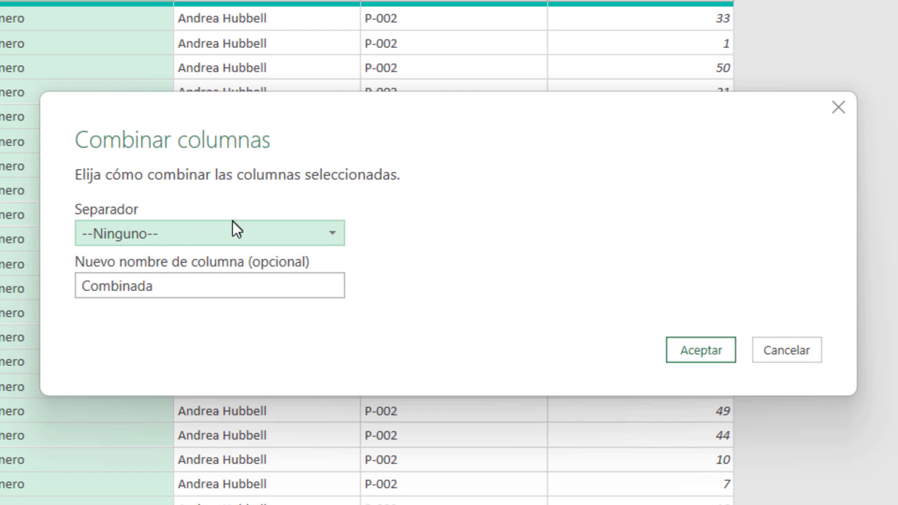
Merge Día and Mes with a custom '/' separator into a new column named Fecha.
{"action": "left_click", "coordinate": [229, 229]}
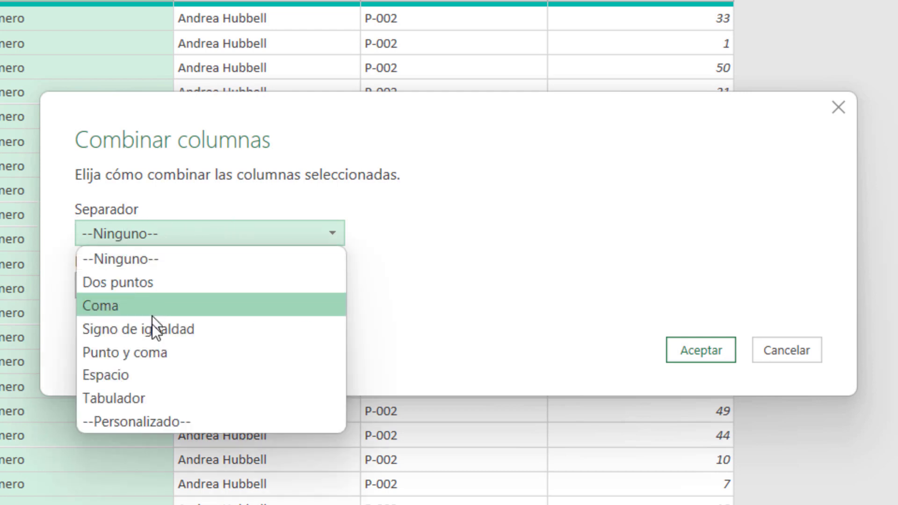
{"action": "left_click", "coordinate": [159, 422]}
{"action": "left_click", "coordinate": [118, 264]}
{"action": "type", "text": "/"}
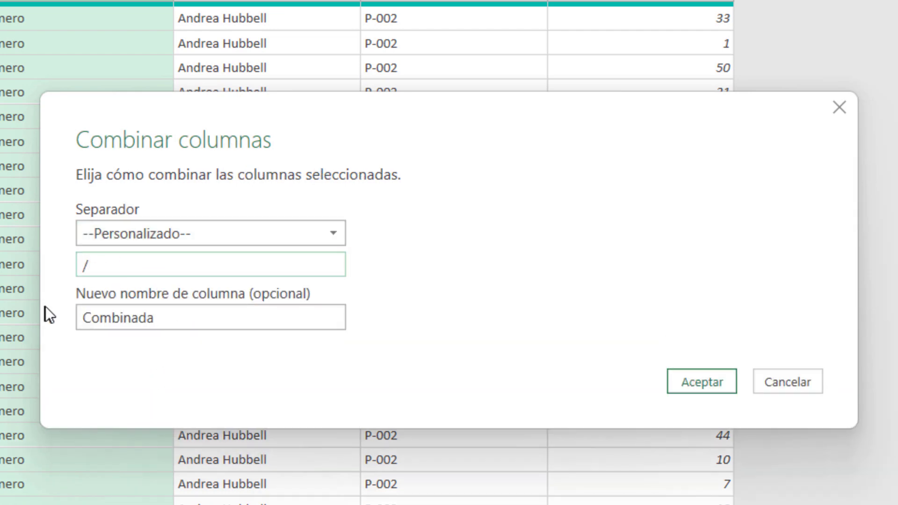
{"action": "left_click", "coordinate": [103, 317]}
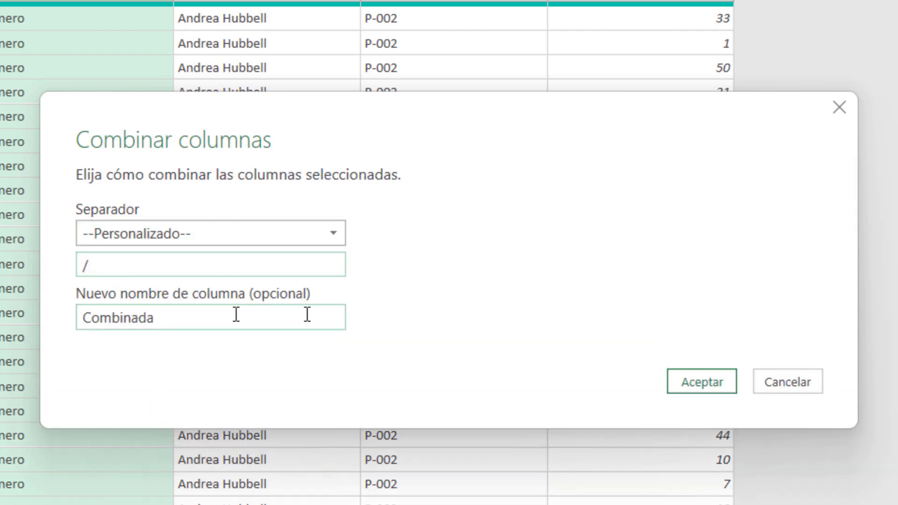
{"action": "left_click", "coordinate": [203, 321]}
{"action": "key", "text": "ctrl+a"}
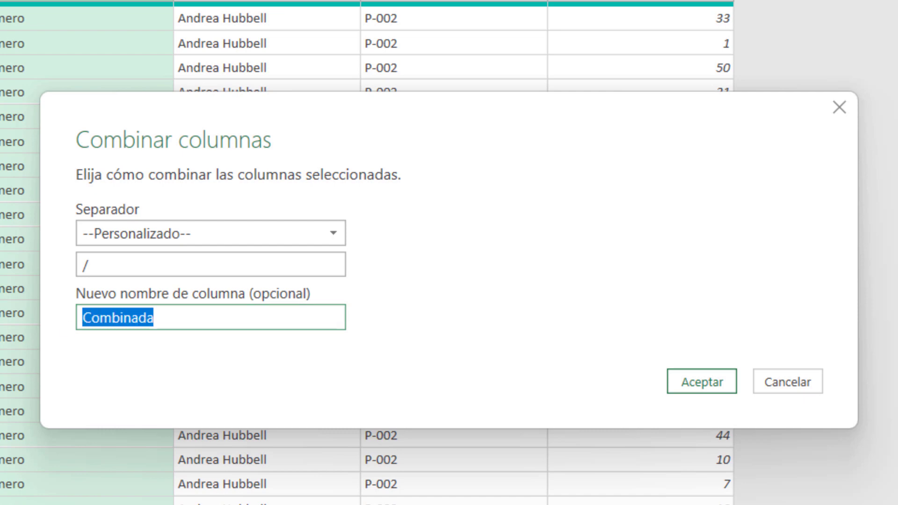
{"action": "type", "text": "Fecha"}
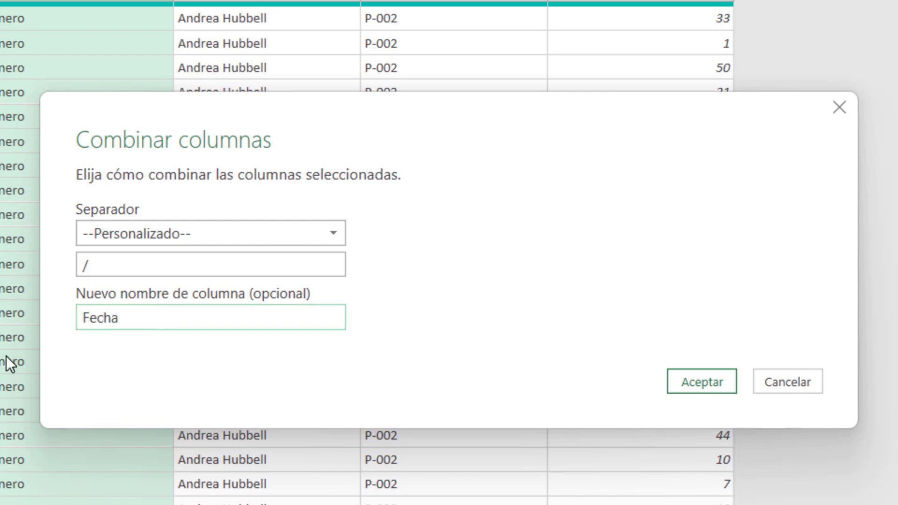
{"action": "left_click", "coordinate": [690, 380]}
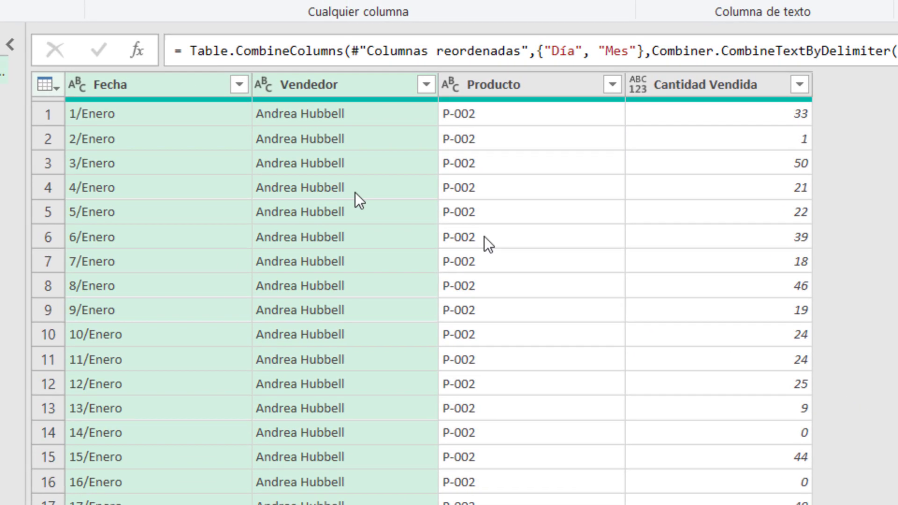
Change the Fecha column's data type to date.
{"action": "left_click", "coordinate": [93, 212]}
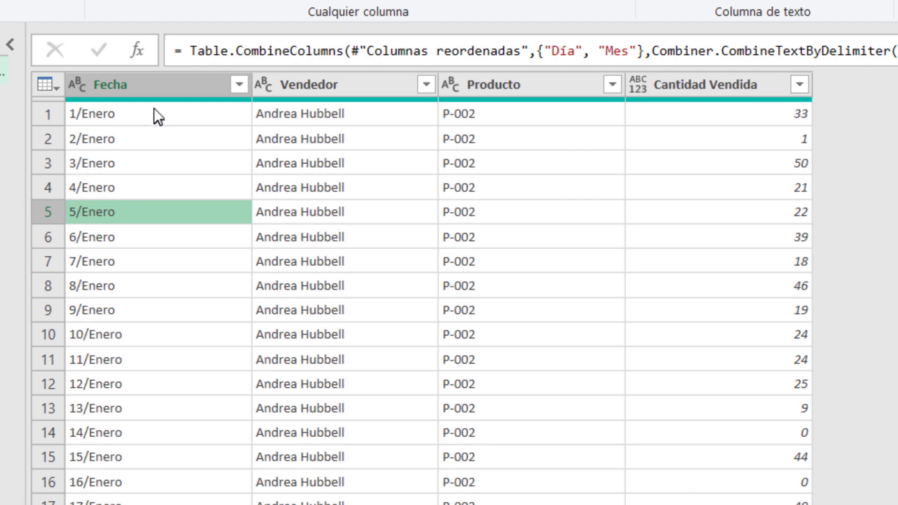
{"action": "left_click", "coordinate": [108, 83]}
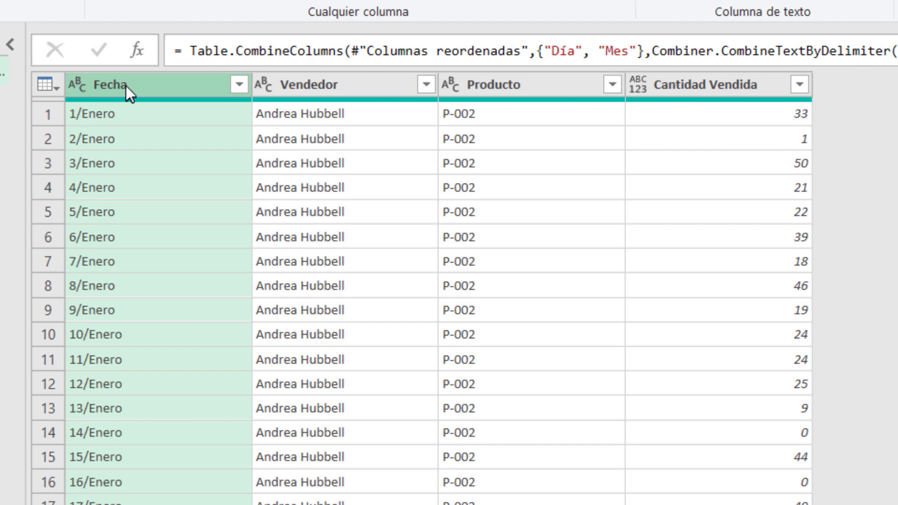
{"action": "left_click", "coordinate": [78, 84]}
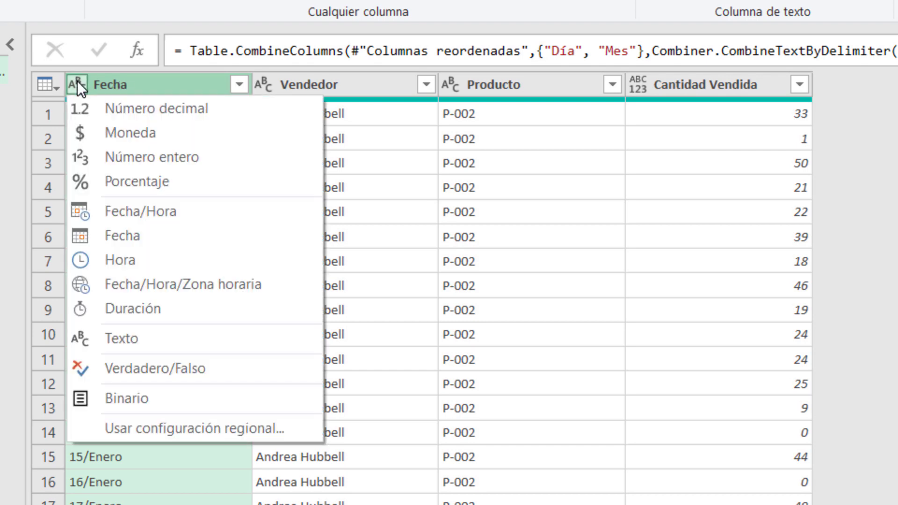
{"action": "left_click", "coordinate": [135, 239]}
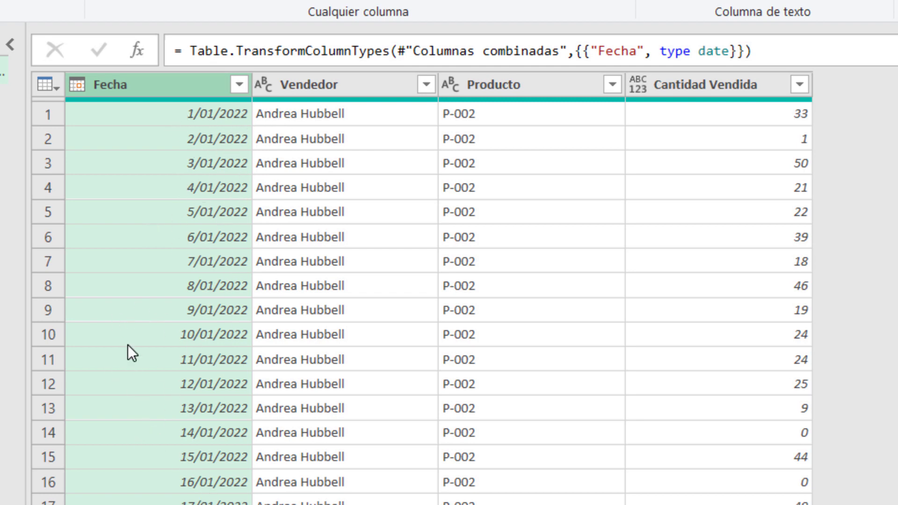
Change the Cantidad Vendida column's data type to Número entero.
{"action": "scroll", "coordinate": [128, 346], "scroll_direction": "down", "scroll_amount": 7}
{"action": "scroll", "coordinate": [128, 346], "scroll_direction": "down", "scroll_amount": 10}
{"action": "scroll", "coordinate": [128, 346], "scroll_direction": "down", "scroll_amount": 4}
{"action": "scroll", "coordinate": [128, 346], "scroll_direction": "down", "scroll_amount": 8}
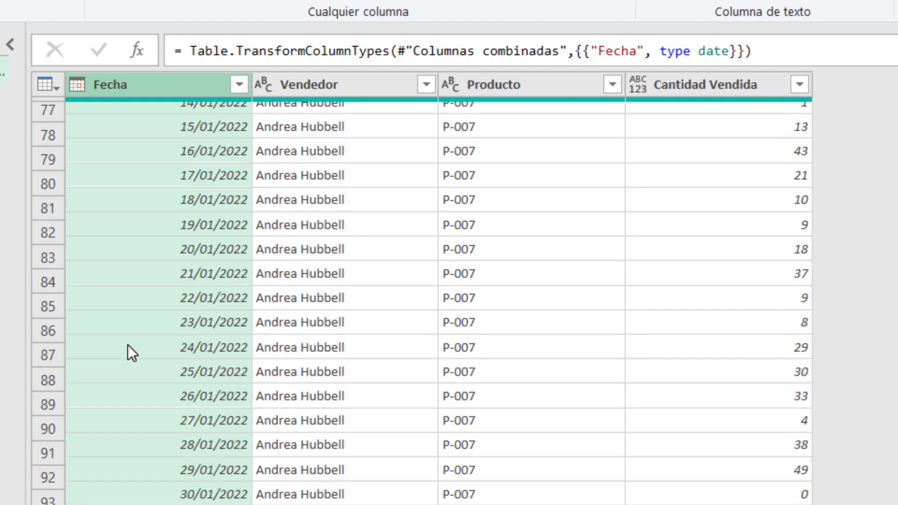
{"action": "scroll", "coordinate": [128, 344], "scroll_direction": "down", "scroll_amount": 15}
{"action": "scroll", "coordinate": [127, 344], "scroll_direction": "up", "scroll_amount": 10}
{"action": "scroll", "coordinate": [127, 343], "scroll_direction": "down", "scroll_amount": 10}
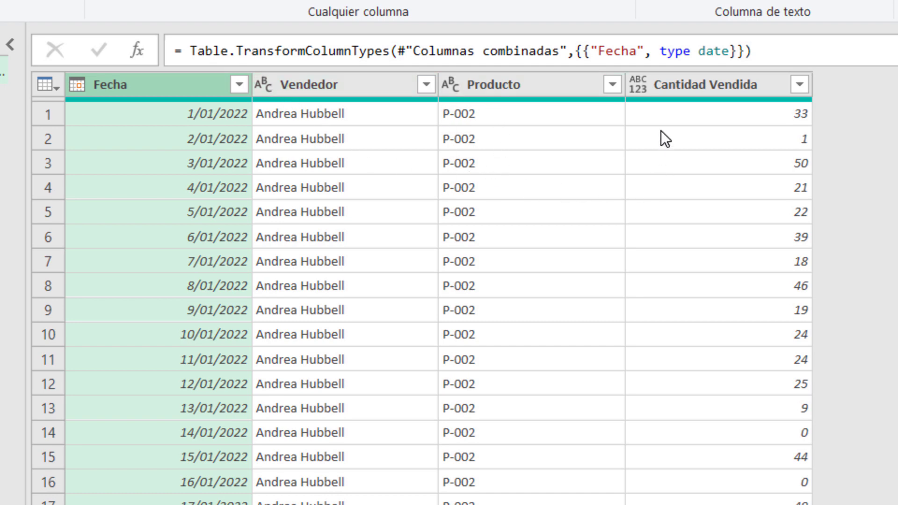
{"action": "left_click", "coordinate": [641, 86]}
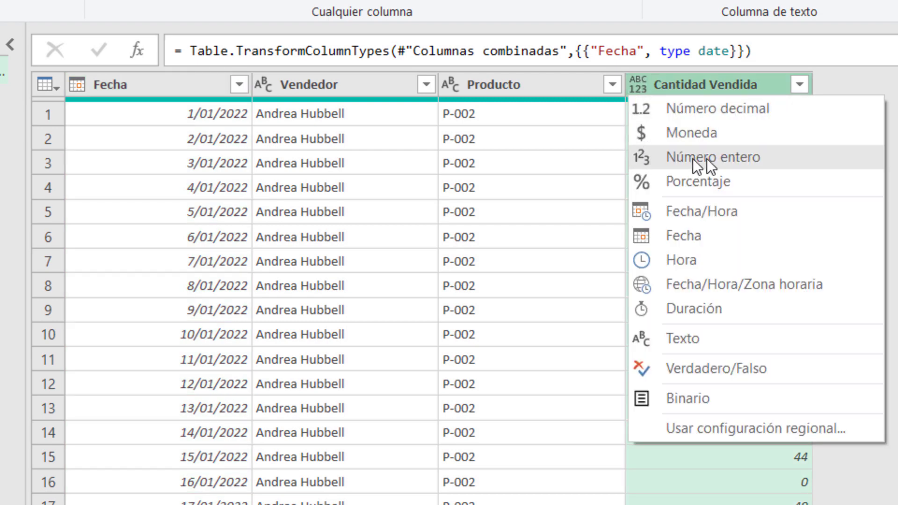
{"action": "left_click", "coordinate": [753, 159]}
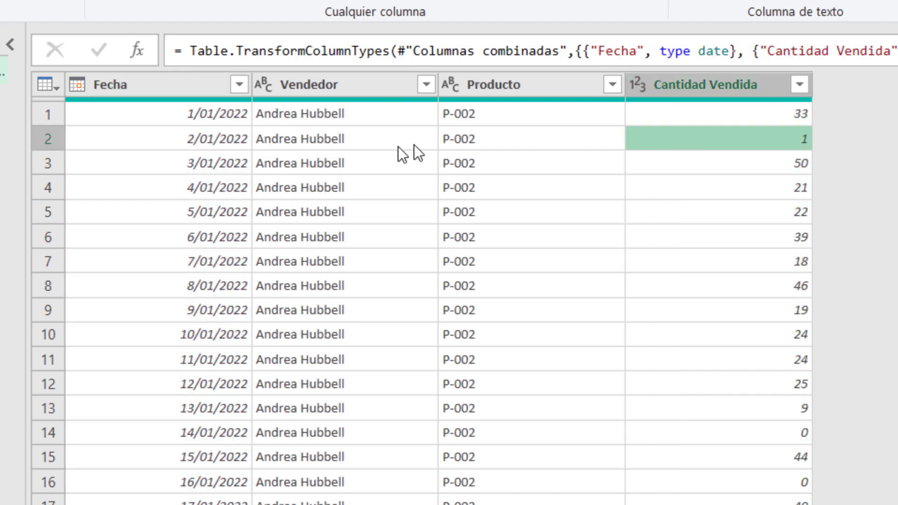
{"action": "left_click", "coordinate": [181, 166]}
{"action": "left_click", "coordinate": [532, 169]}
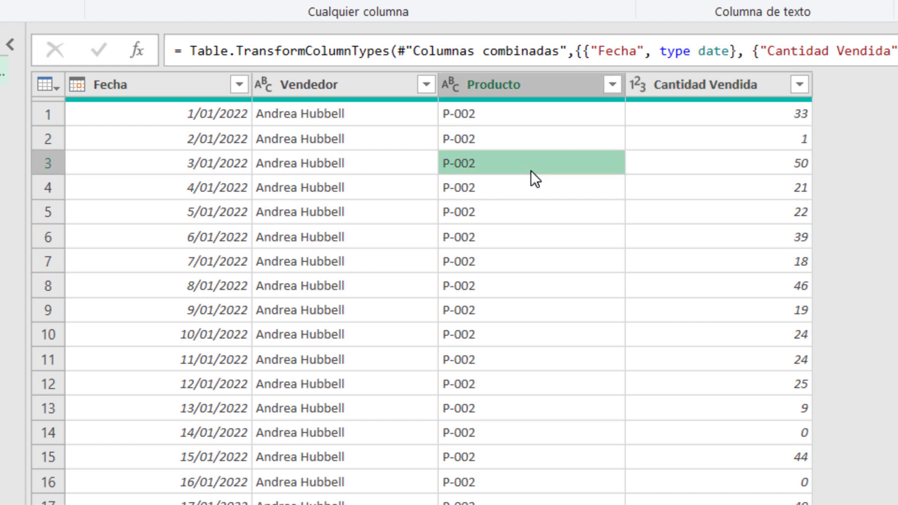
{"action": "left_click", "coordinate": [778, 206]}
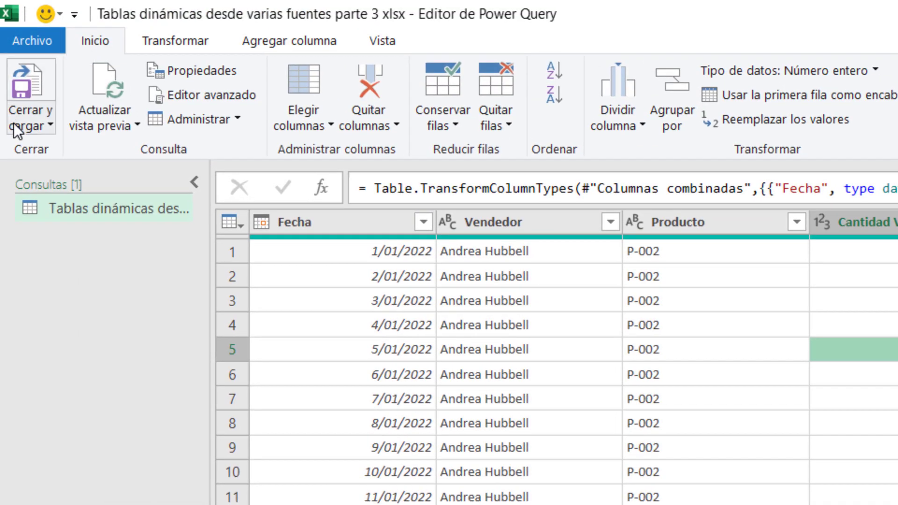
Close and load the query as an Informe de tabla dinámica on a new worksheet.
{"action": "left_click", "coordinate": [21, 123]}
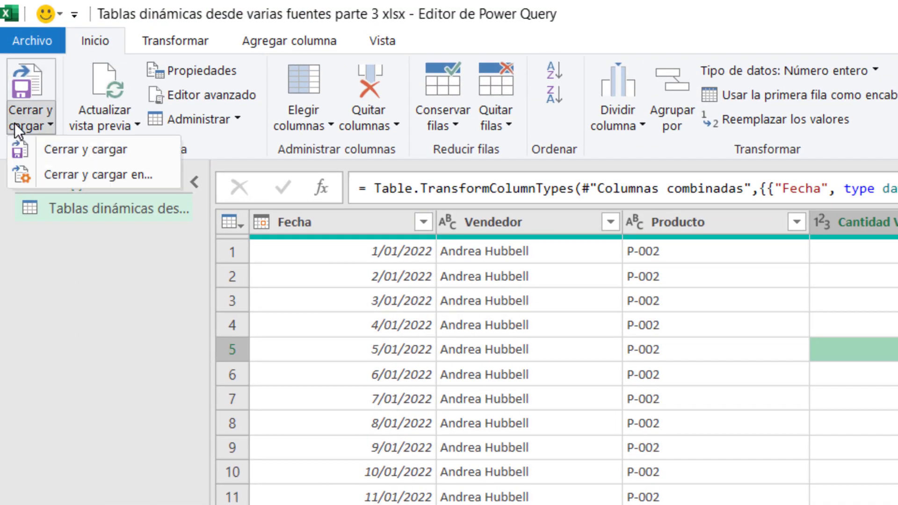
{"action": "left_click", "coordinate": [52, 176]}
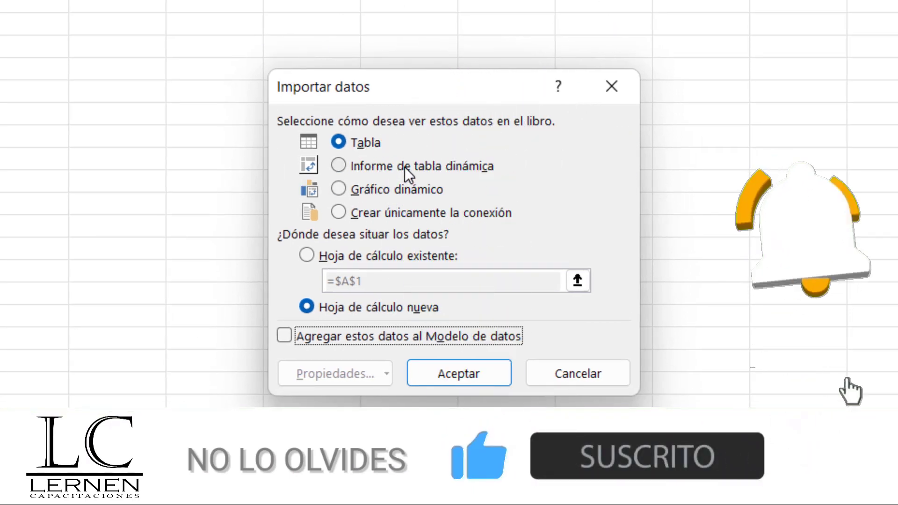
{"action": "left_click", "coordinate": [405, 166]}
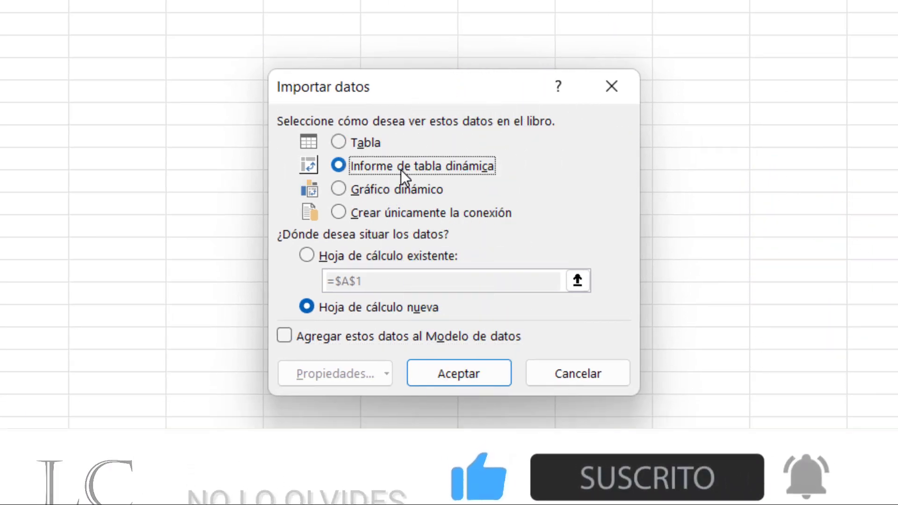
{"action": "left_click", "coordinate": [442, 374]}
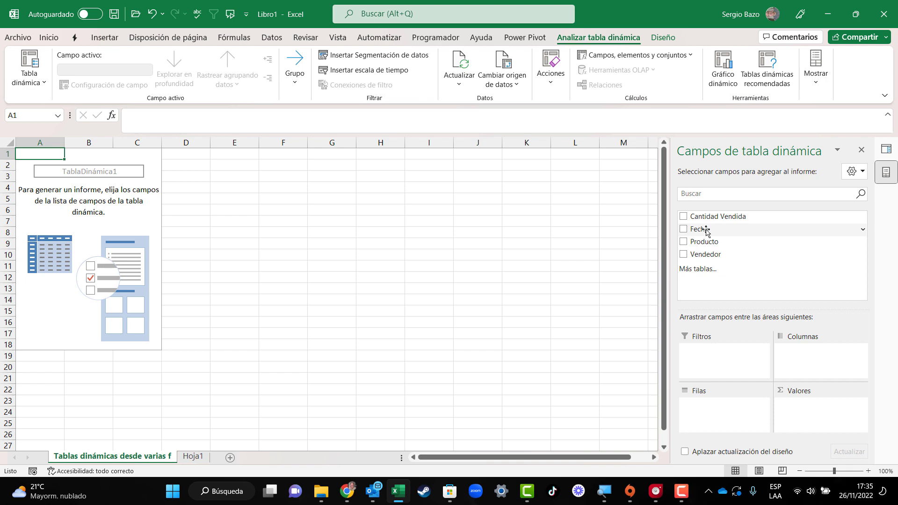
Place Fecha in the PivotTable rows by month and sum Cantidad Vendida in Valores.
{"action": "mouse_move", "coordinate": [706, 230]}
{"action": "left_mouse_down"}
{"action": "mouse_move", "coordinate": [711, 420]}
{"action": "mouse_move", "coordinate": [705, 345]}
{"action": "mouse_move", "coordinate": [721, 257]}
{"action": "mouse_move", "coordinate": [705, 257]}
{"action": "mouse_move", "coordinate": [757, 316]}
{"action": "mouse_move", "coordinate": [814, 348]}
{"action": "mouse_move", "coordinate": [810, 360]}
{"action": "left_mouse_up"}
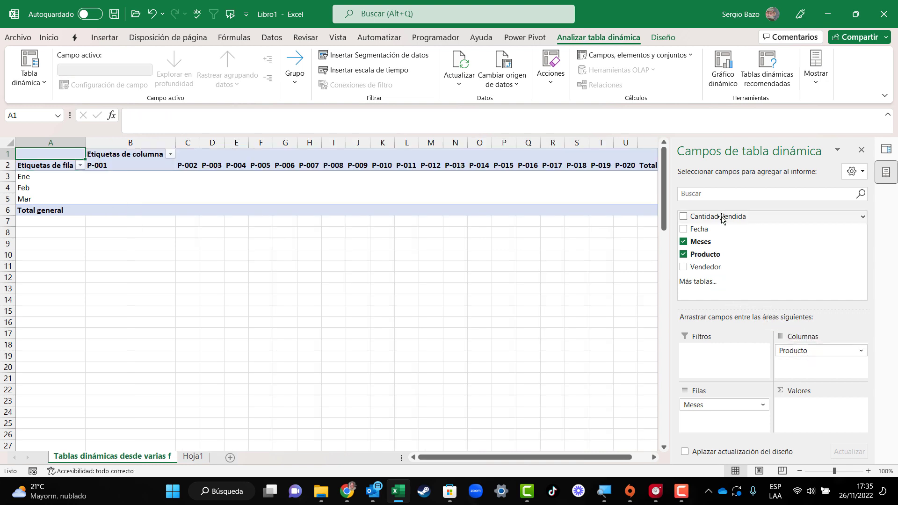
{"action": "mouse_move", "coordinate": [721, 218]}
{"action": "left_mouse_down"}
{"action": "mouse_move", "coordinate": [783, 385]}
{"action": "mouse_move", "coordinate": [811, 424]}
{"action": "left_mouse_up"}
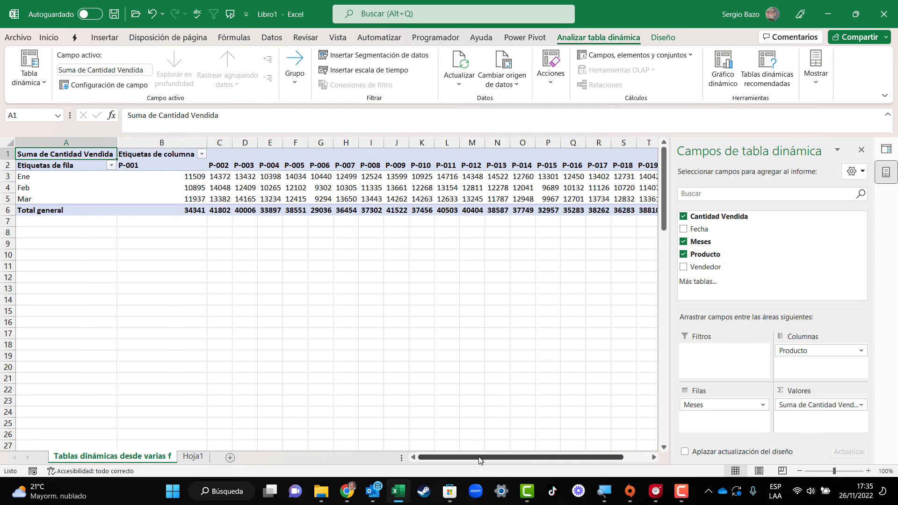
{"action": "mouse_move", "coordinate": [479, 461]}
{"action": "left_mouse_down"}
{"action": "mouse_move", "coordinate": [581, 463]}
{"action": "mouse_move", "coordinate": [390, 463]}
{"action": "left_mouse_up"}
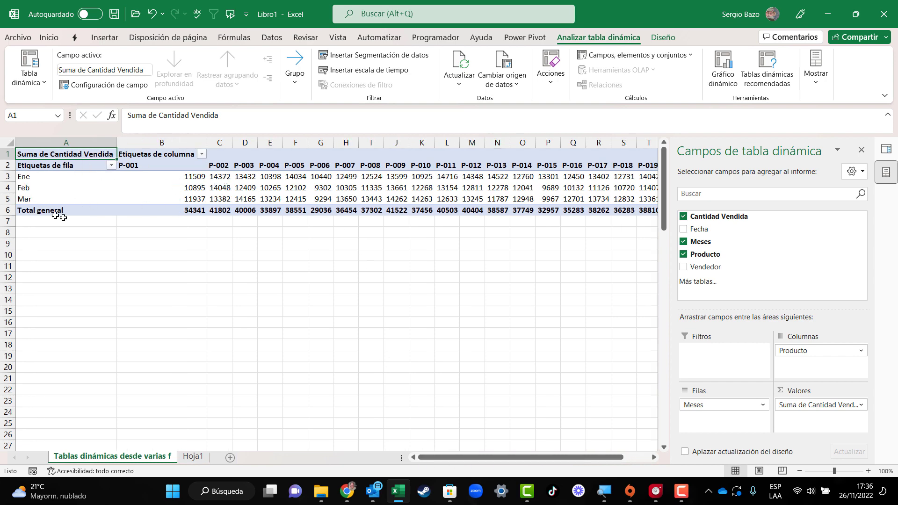
Add Vendedor as a slicer and move it below the PivotTable.
{"action": "right_click", "coordinate": [713, 267]}
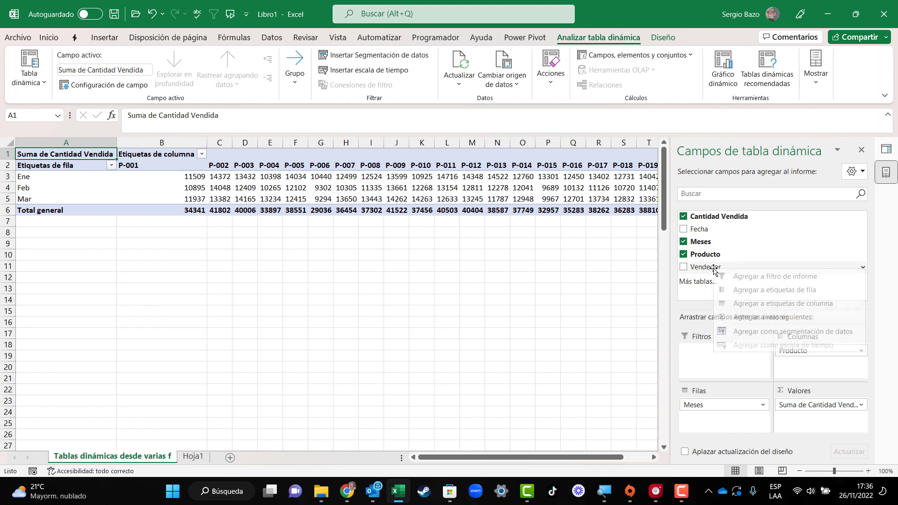
{"action": "left_click", "coordinate": [756, 335]}
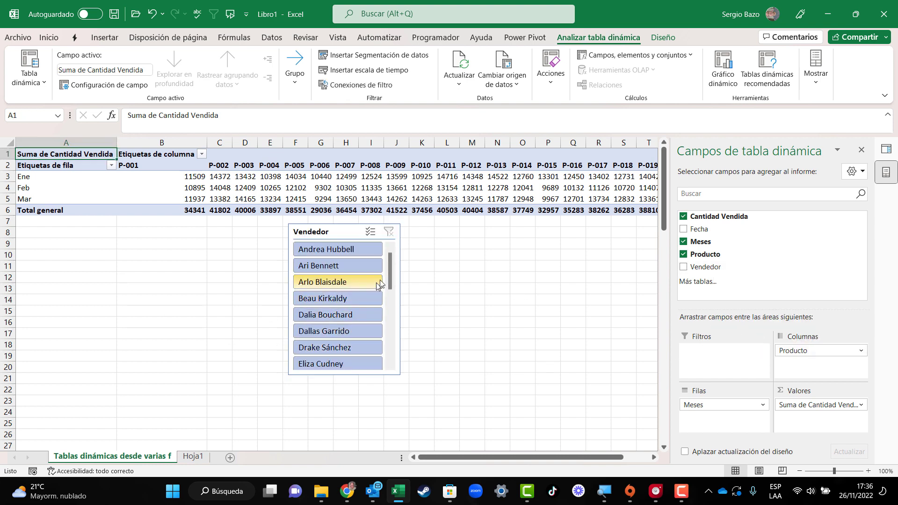
{"action": "left_click_drag", "start_coordinate": [334, 237], "coordinate": [300, 294]}
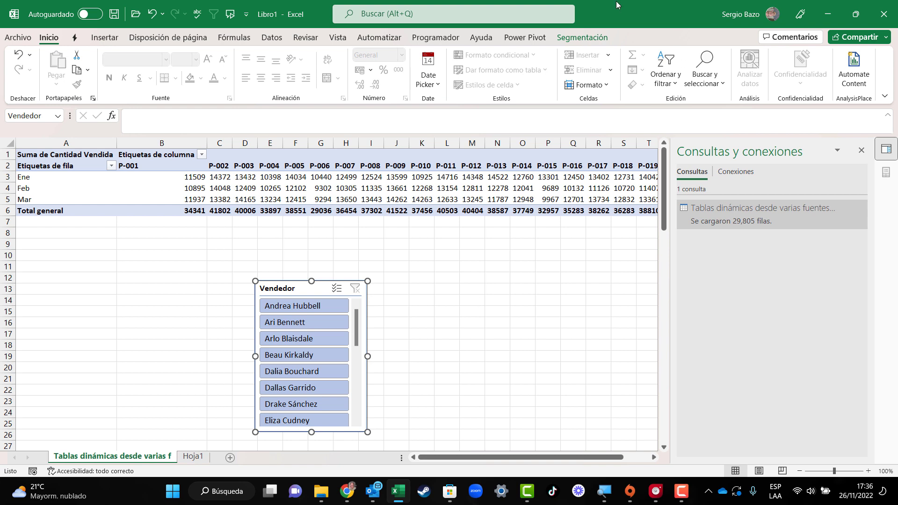
Set the Vendedor slicer to 2 columns and resize it so all full names show.
{"action": "left_click", "coordinate": [590, 40]}
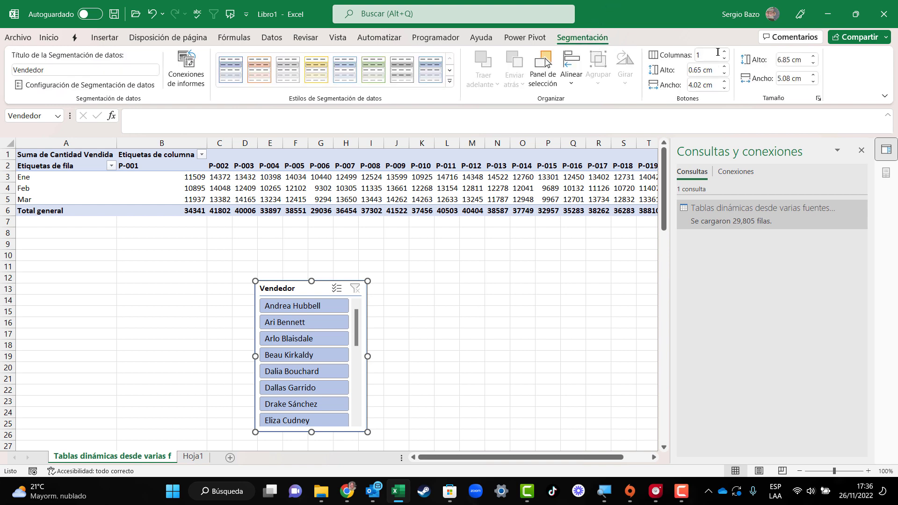
{"action": "left_click", "coordinate": [724, 52]}
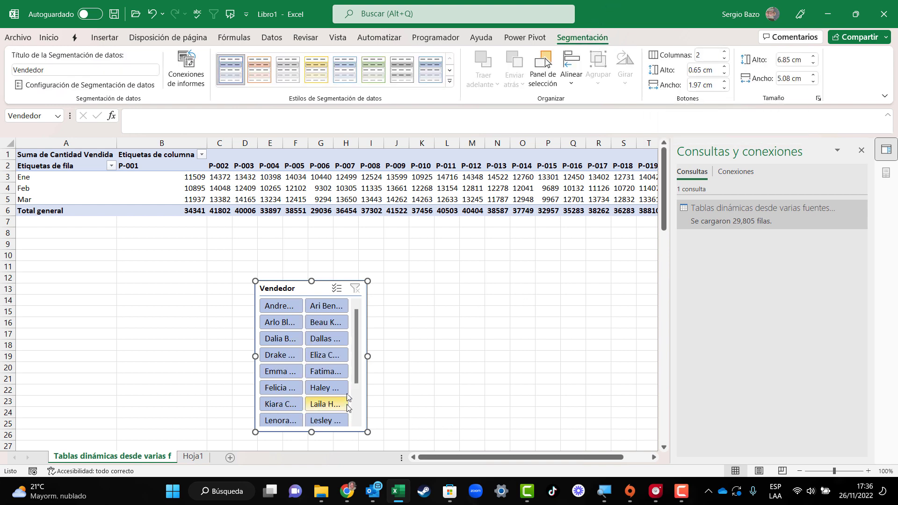
{"action": "left_click_drag", "start_coordinate": [369, 358], "coordinate": [432, 357]}
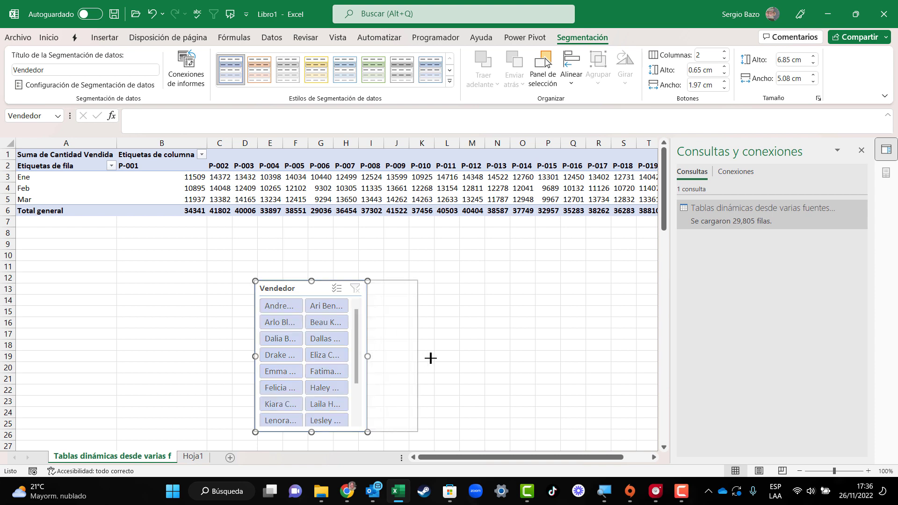
{"action": "left_click_drag", "start_coordinate": [359, 283], "coordinate": [363, 237]}
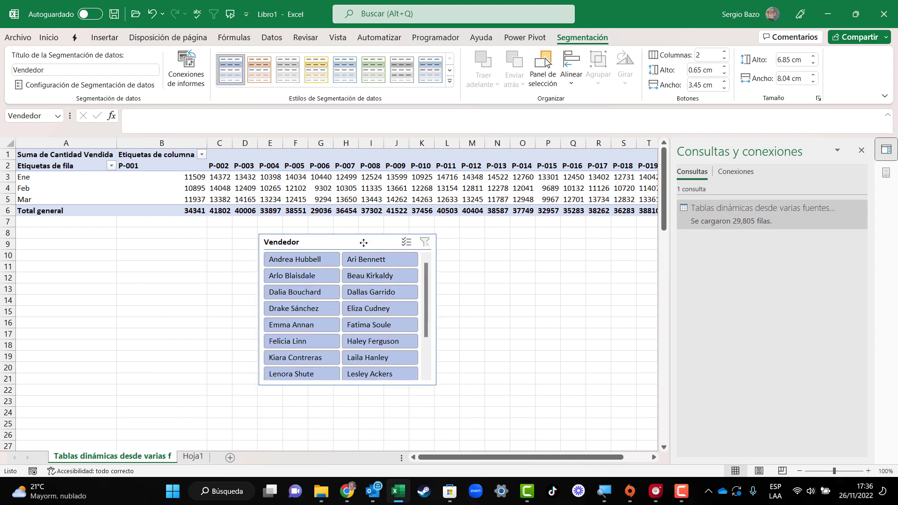
{"action": "left_click_drag", "start_coordinate": [348, 385], "coordinate": [349, 424]}
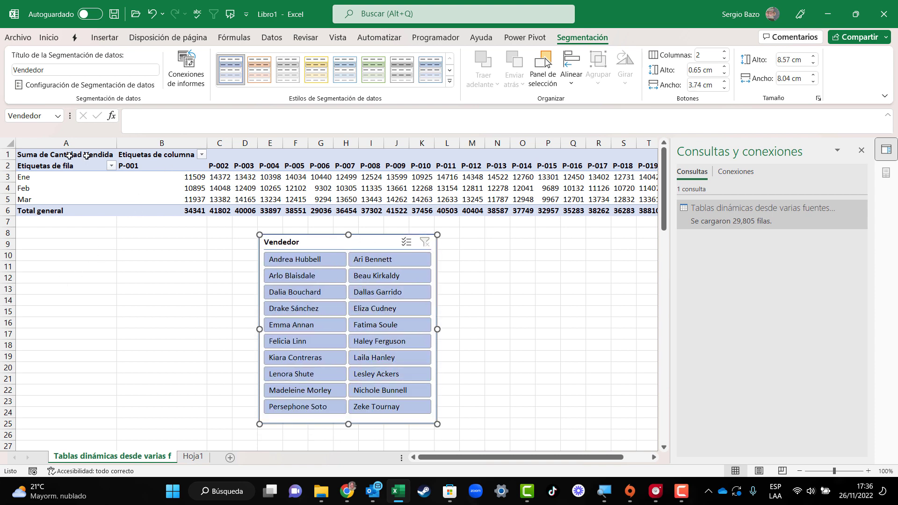
{"action": "left_click", "coordinate": [54, 166]}
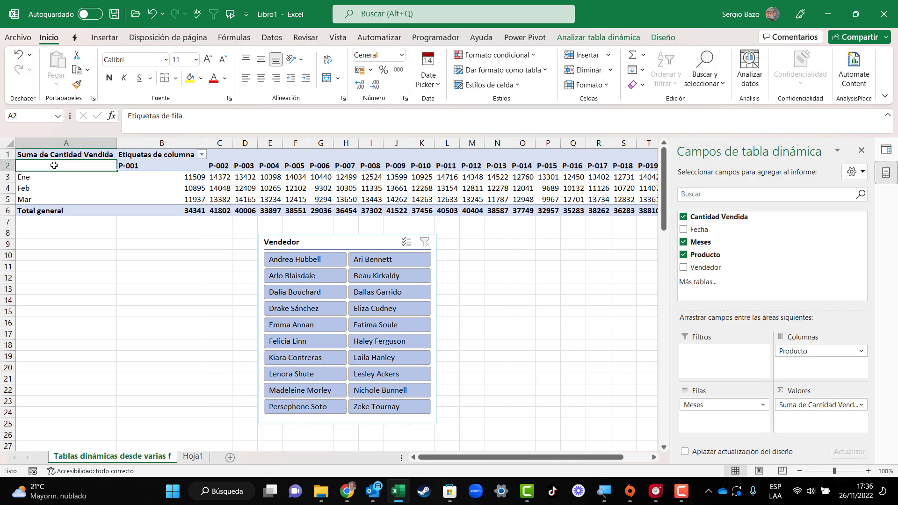
Rename the row header to Meses and the column header to Productos.
{"action": "type", "text": "Meses"}
{"action": "key", "text": "Return"}
{"action": "left_click", "coordinate": [139, 155]}
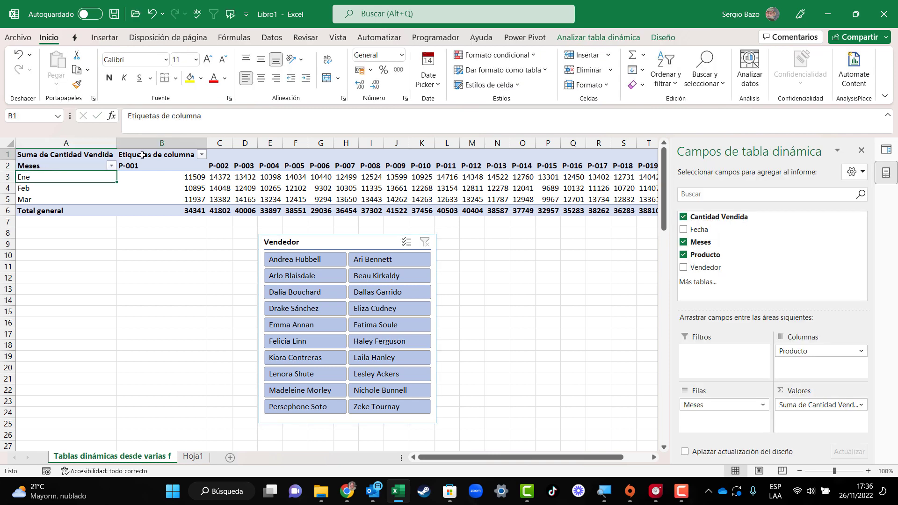
{"action": "type", "text": "Productos"}
{"action": "key", "text": "Return"}
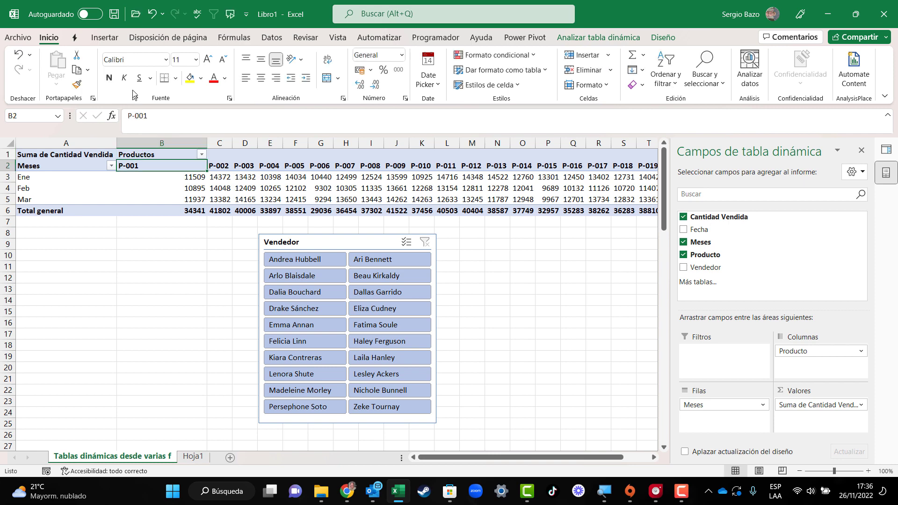
Format the quantities as Contabilidad with no decimals and close the field list.
{"action": "left_click_drag", "start_coordinate": [192, 177], "coordinate": [613, 209]}
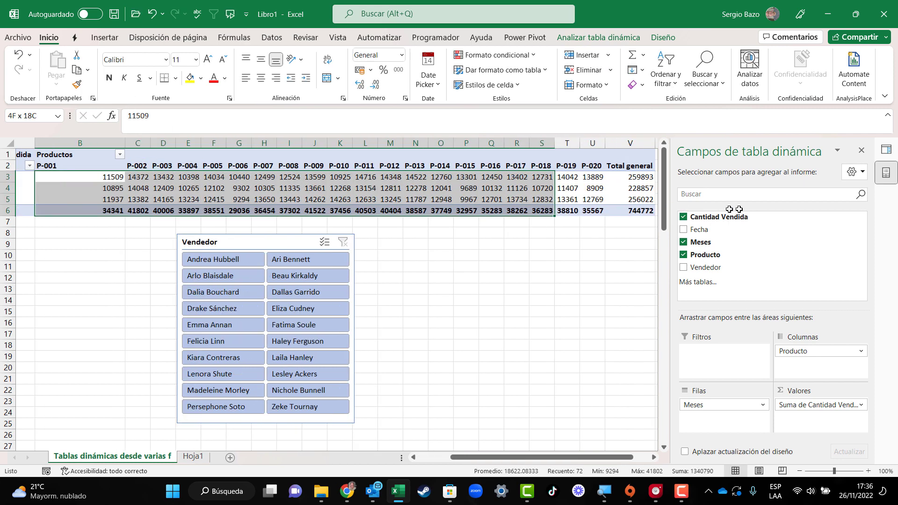
{"action": "left_click", "coordinate": [398, 70]}
{"action": "left_click", "coordinate": [377, 87]}
{"action": "left_click", "coordinate": [377, 87]}
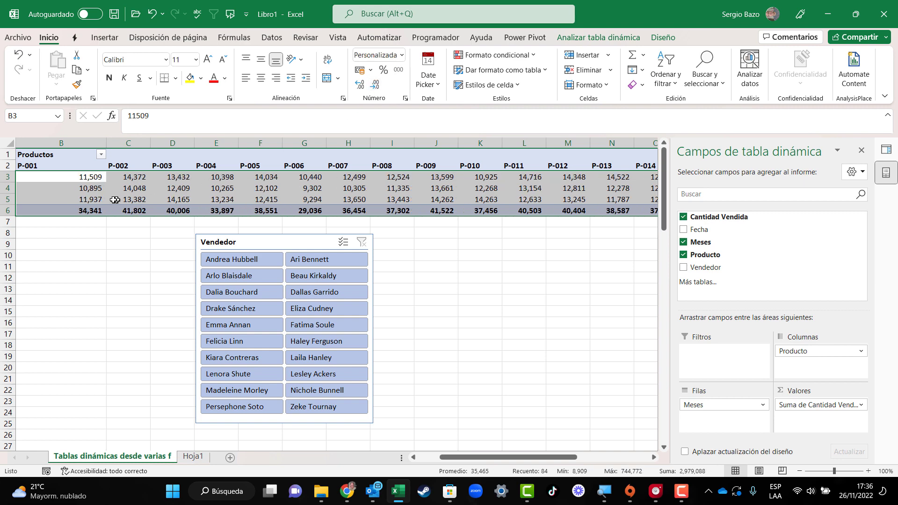
{"action": "left_click", "coordinate": [92, 188]}
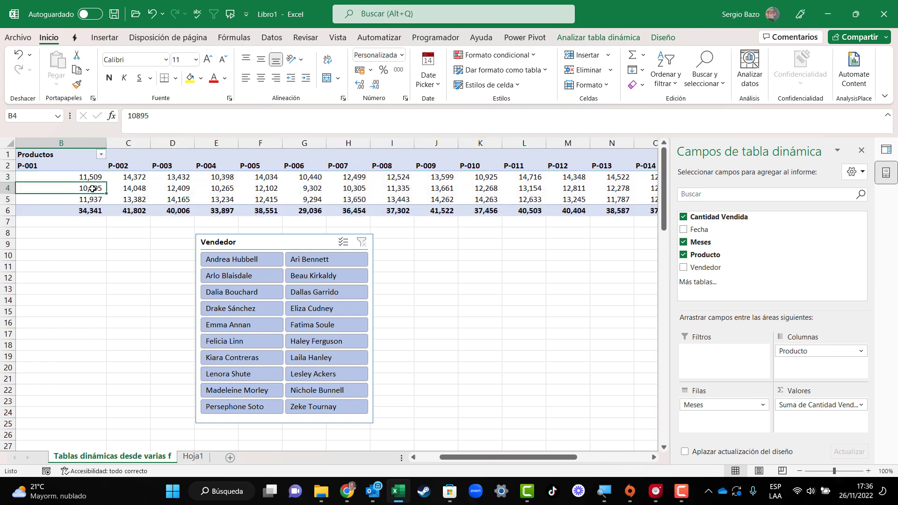
{"action": "left_click", "coordinate": [414, 457]}
{"action": "left_click", "coordinate": [861, 151]}
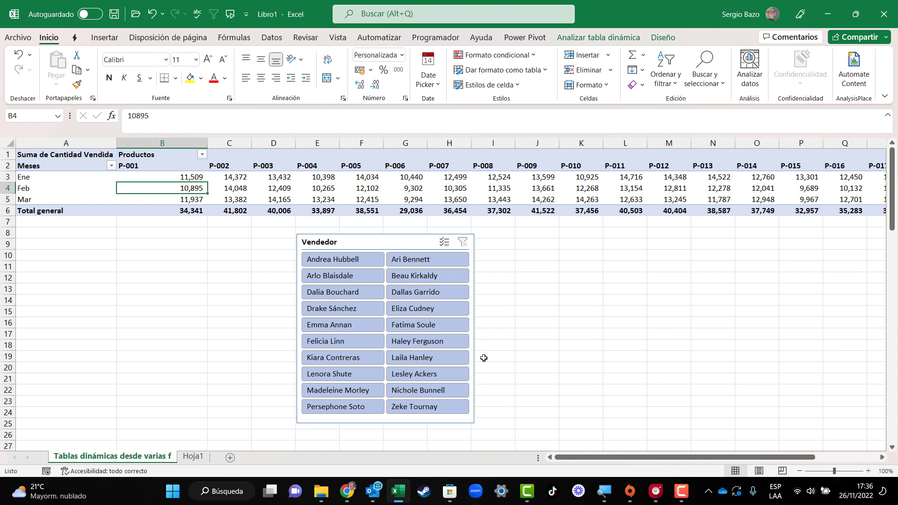
Filter the PivotTable to one seller with the Vendedor slicer, then switch to another seller.
{"action": "mouse_move", "coordinate": [232, 309]}
{"action": "left_click", "coordinate": [334, 310]}
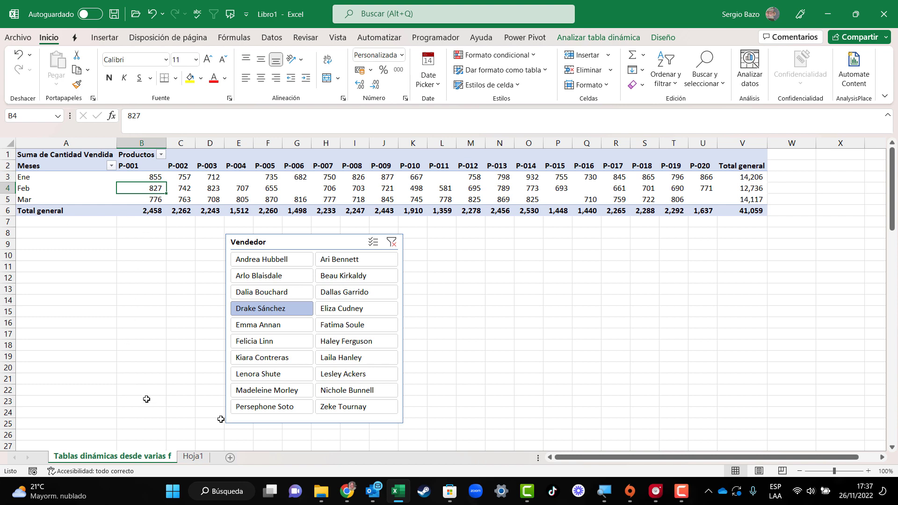
{"action": "left_click", "coordinate": [369, 330]}
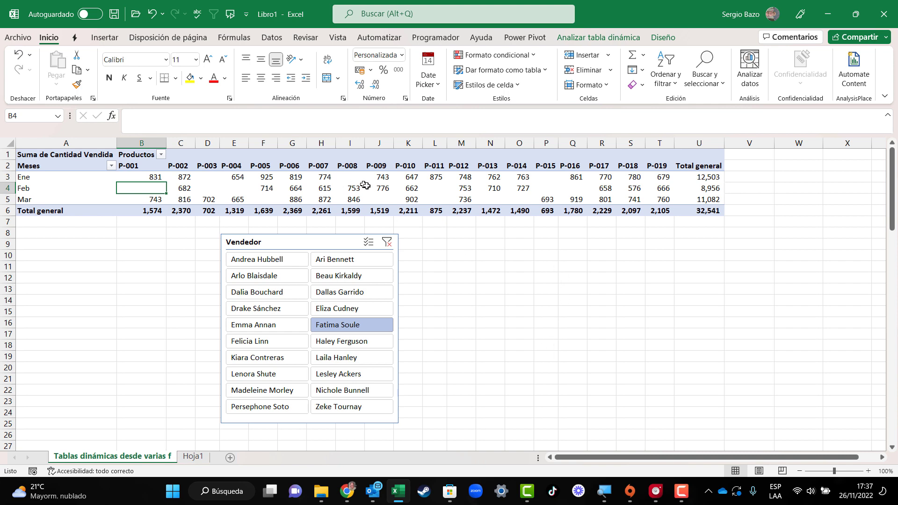
{"action": "right_click", "coordinate": [378, 193]}
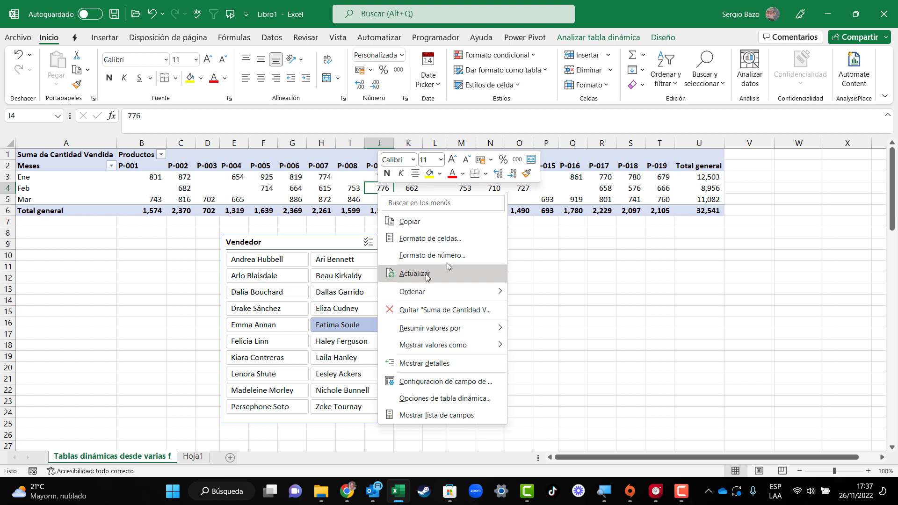
Apply an orange Medio PivotTable style and shift the Vendedor slicer further right.
{"action": "left_click", "coordinate": [620, 271]}
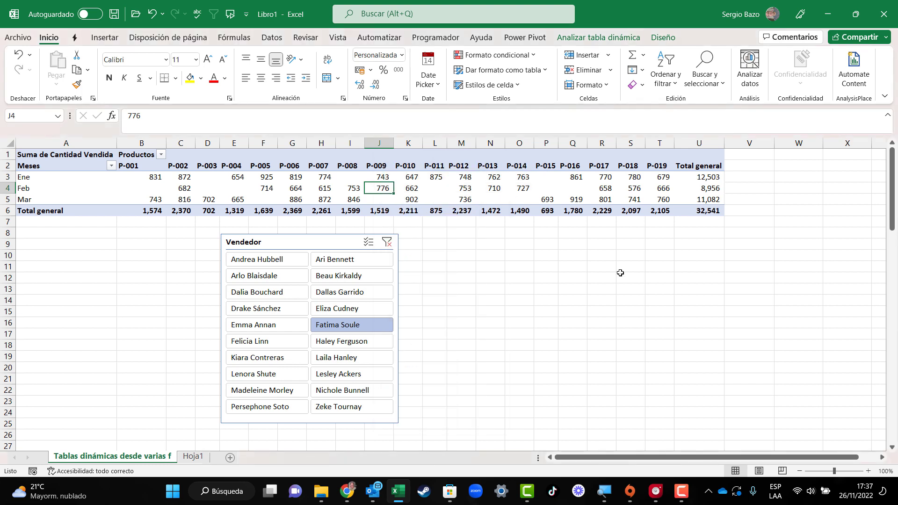
{"action": "left_click", "coordinate": [528, 190]}
{"action": "left_click", "coordinate": [663, 37]}
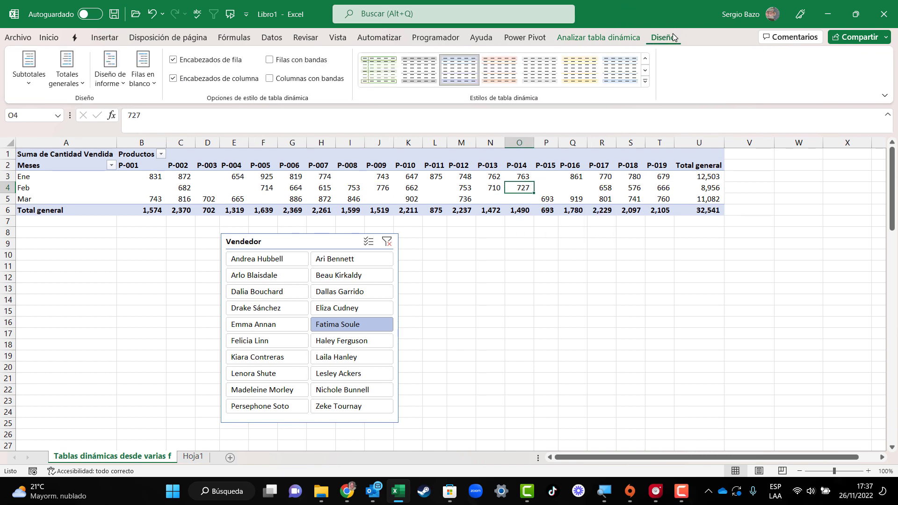
{"action": "left_click", "coordinate": [647, 83]}
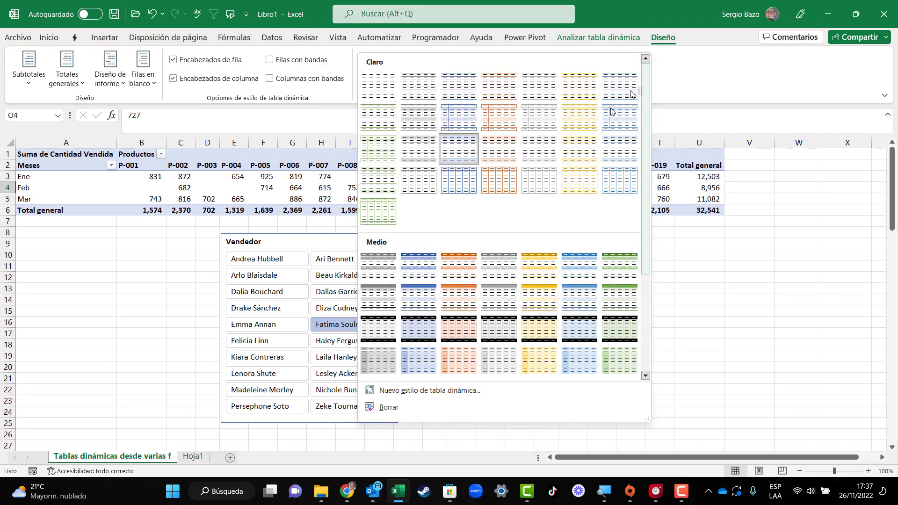
{"action": "left_click", "coordinate": [458, 293]}
{"action": "left_click", "coordinate": [412, 188]}
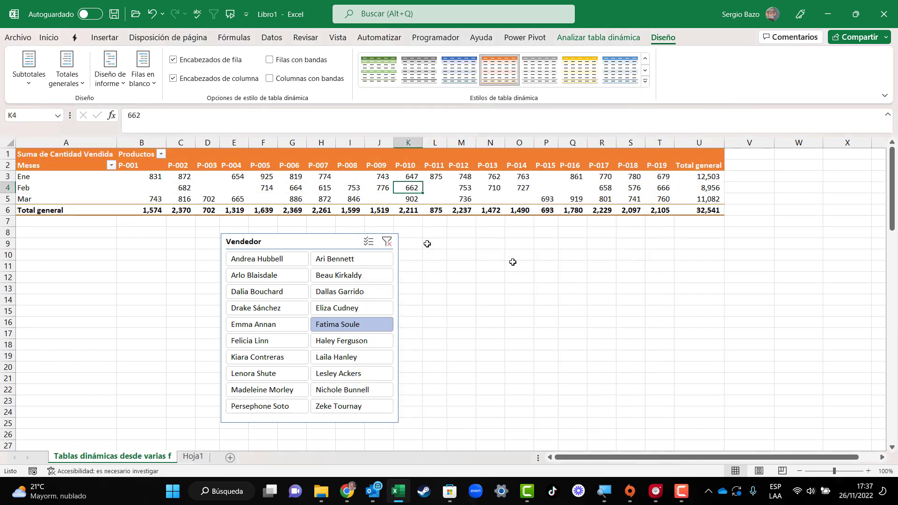
{"action": "left_click_drag", "start_coordinate": [322, 241], "coordinate": [399, 241]}
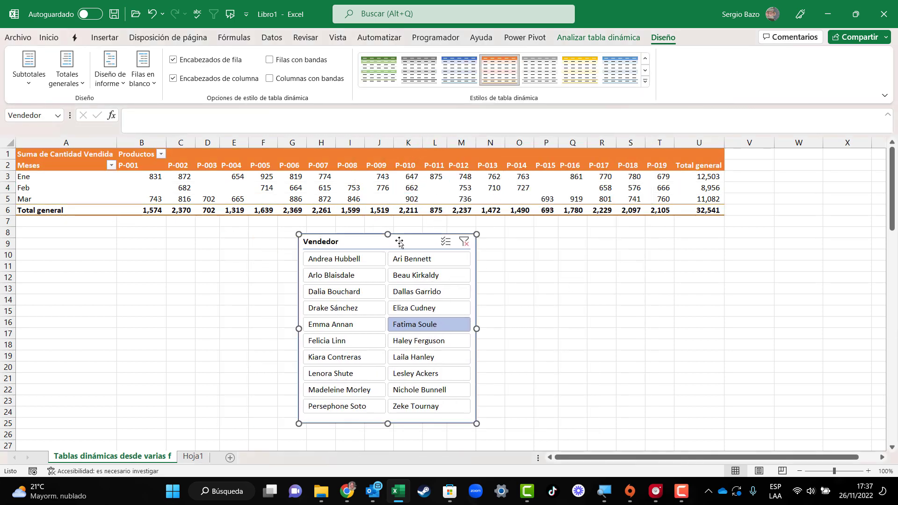